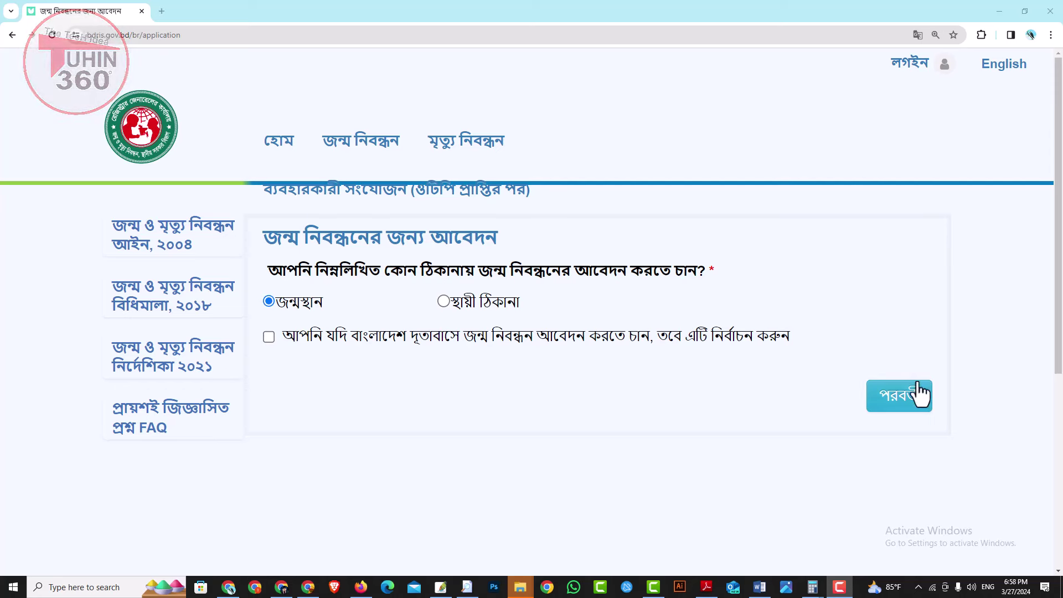
Step: Advance to the applicant details form and scroll down to the name fields
click(898, 402)
scroll(450, 412, down, 1)
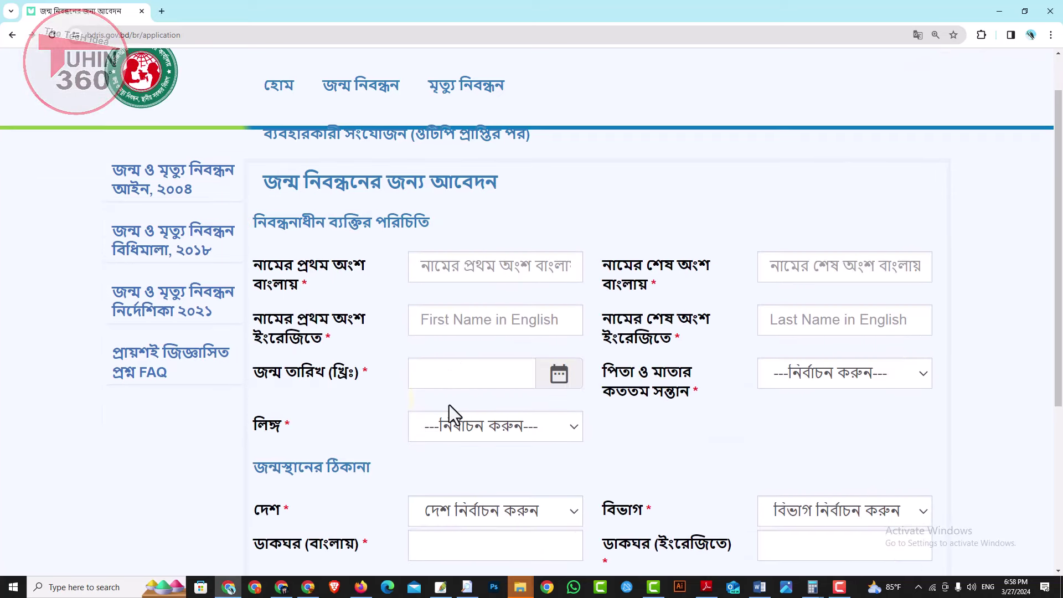
scroll(364, 329, down, 1)
Step: Focus the Bangla first and last name fields, ending in the first-name field
click(471, 213)
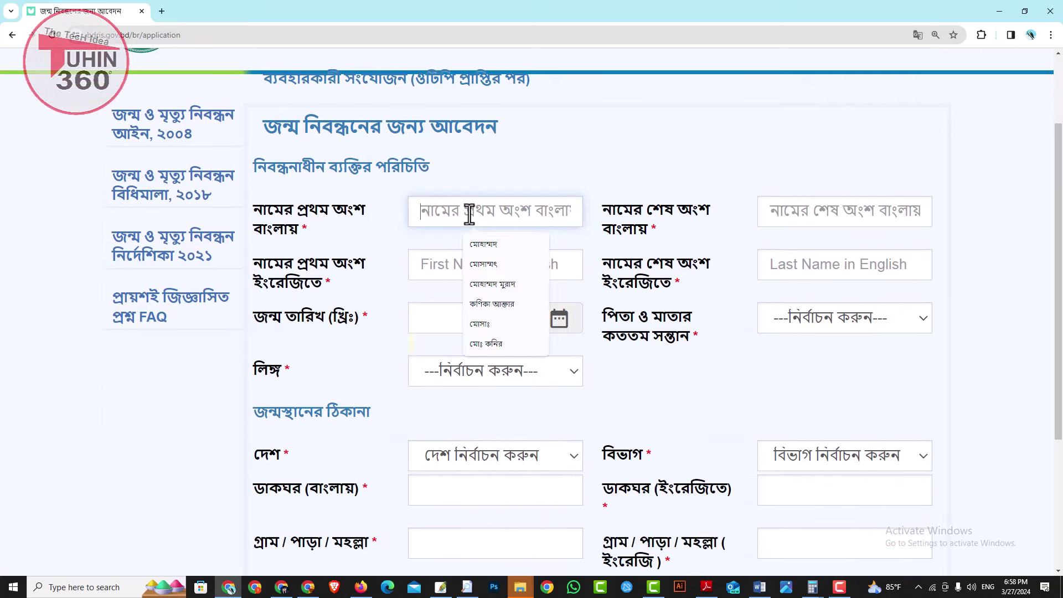
click(776, 210)
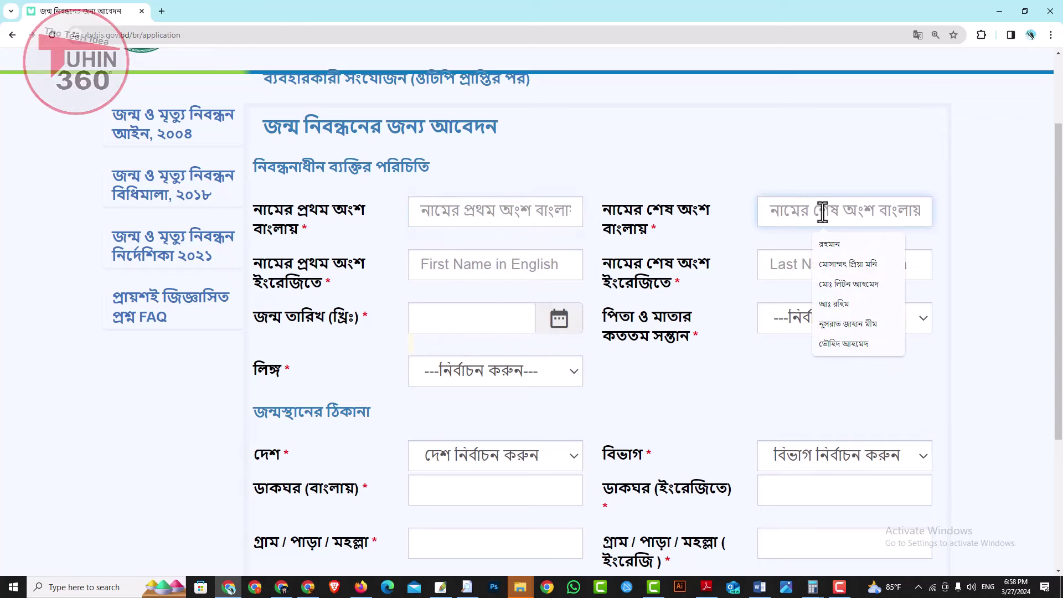
click(619, 227)
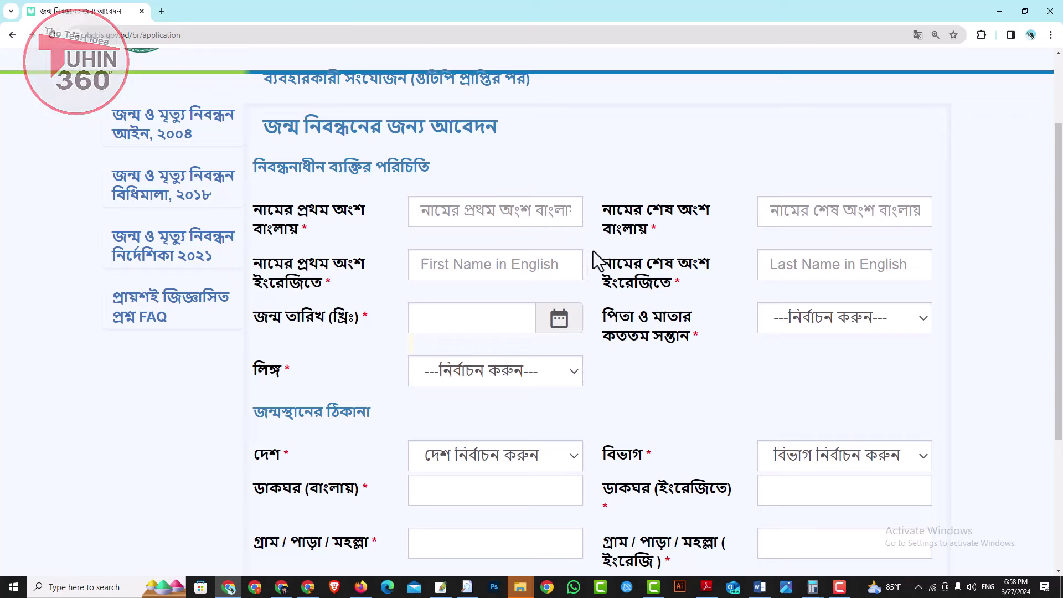
drag(602, 202, 688, 261)
click(686, 294)
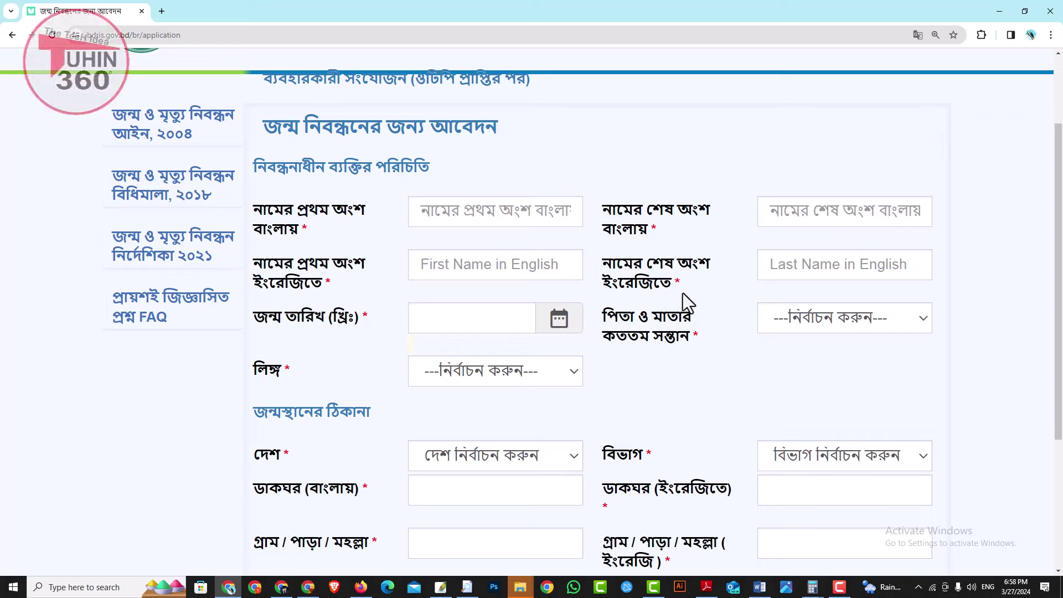
click(515, 216)
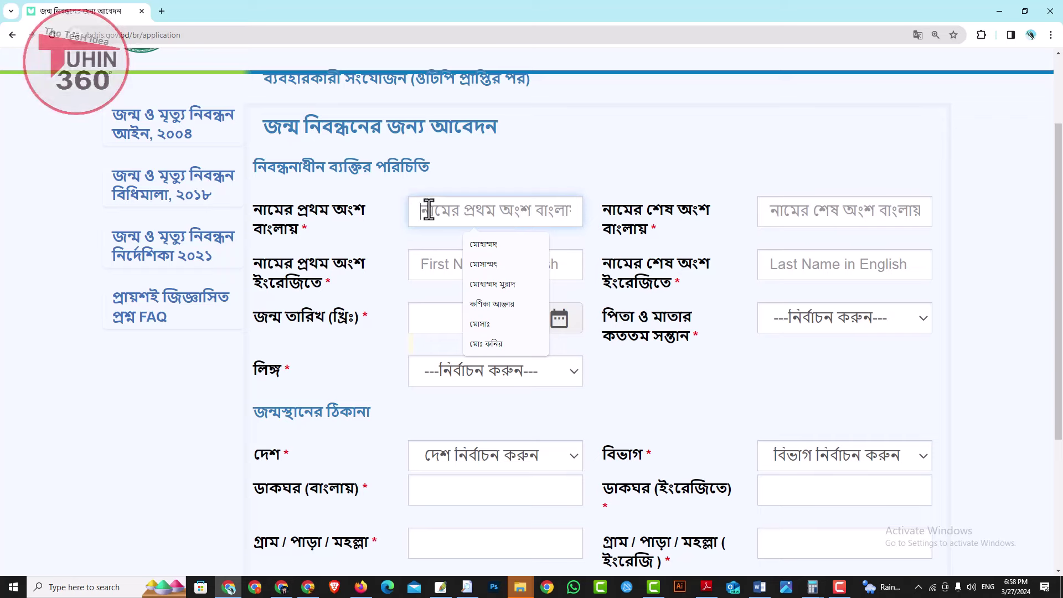
Step: Enter the registrant's first and last name in the Bangla name fields
click(792, 210)
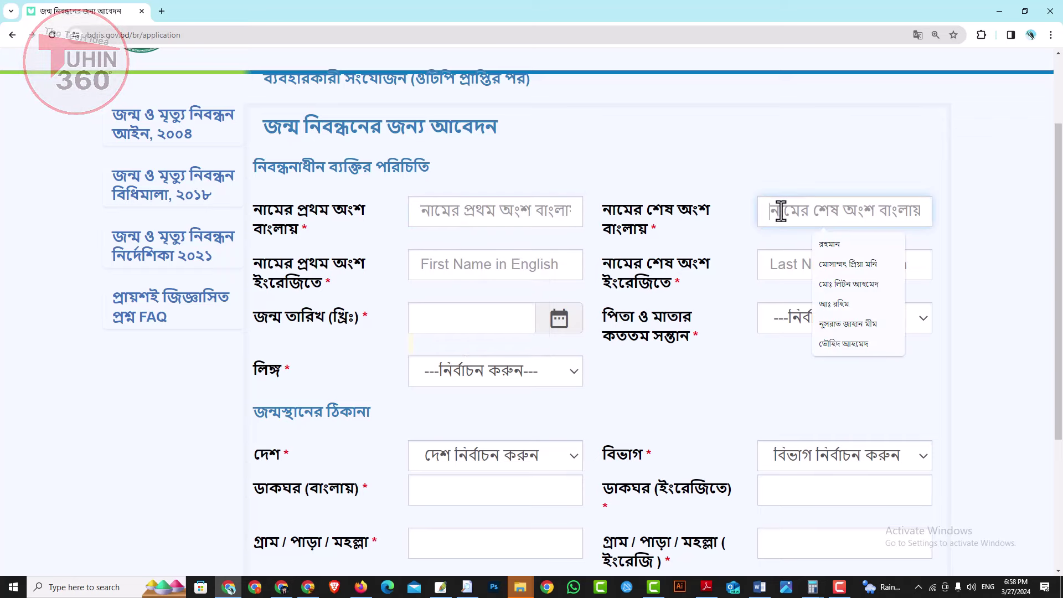
click(536, 212)
key(Tab)
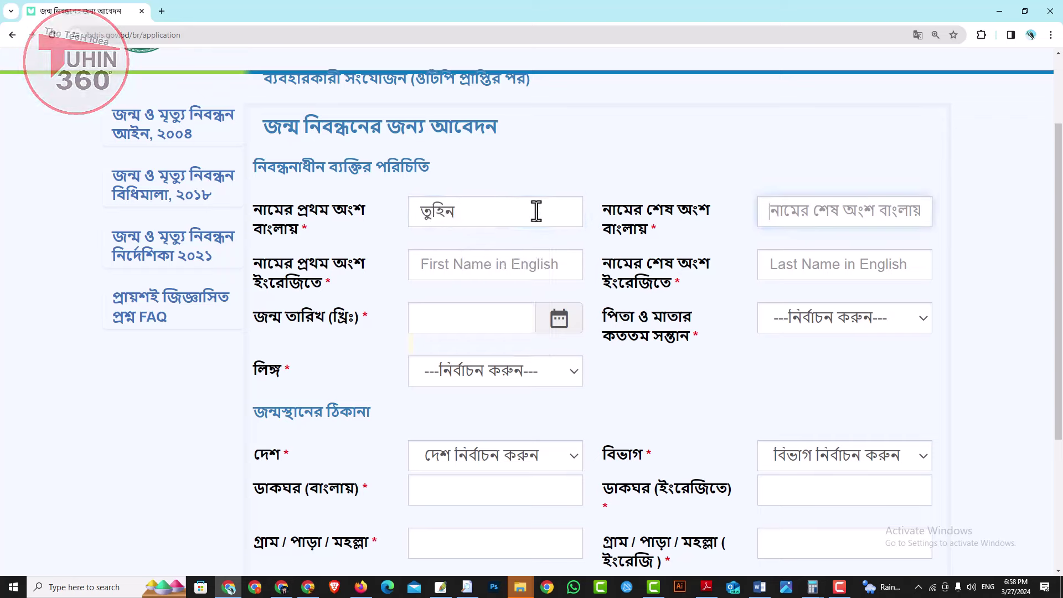
key(Tab)
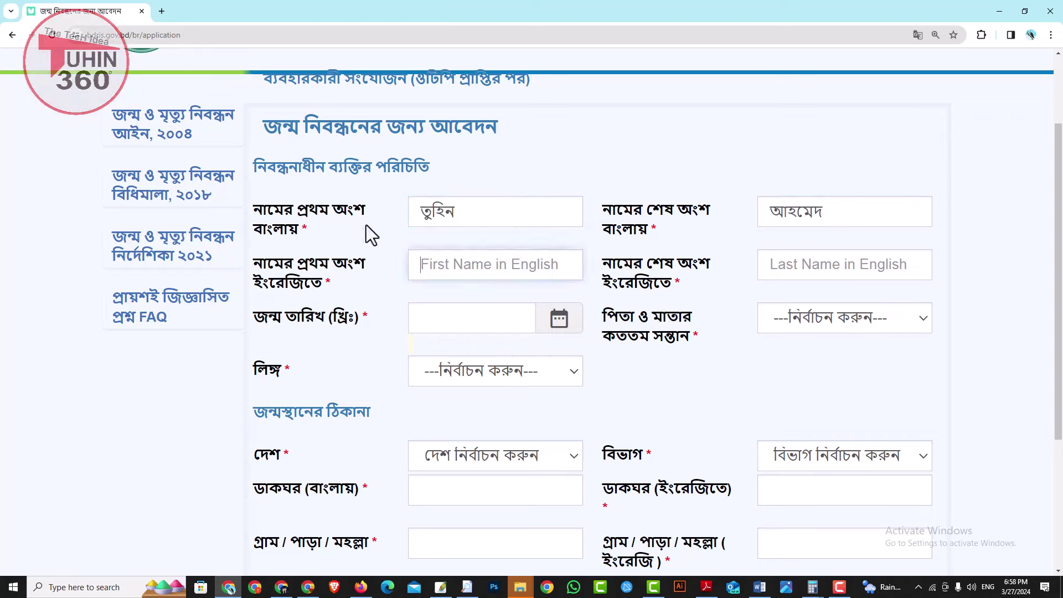
drag(472, 213, 397, 214)
drag(848, 214, 673, 213)
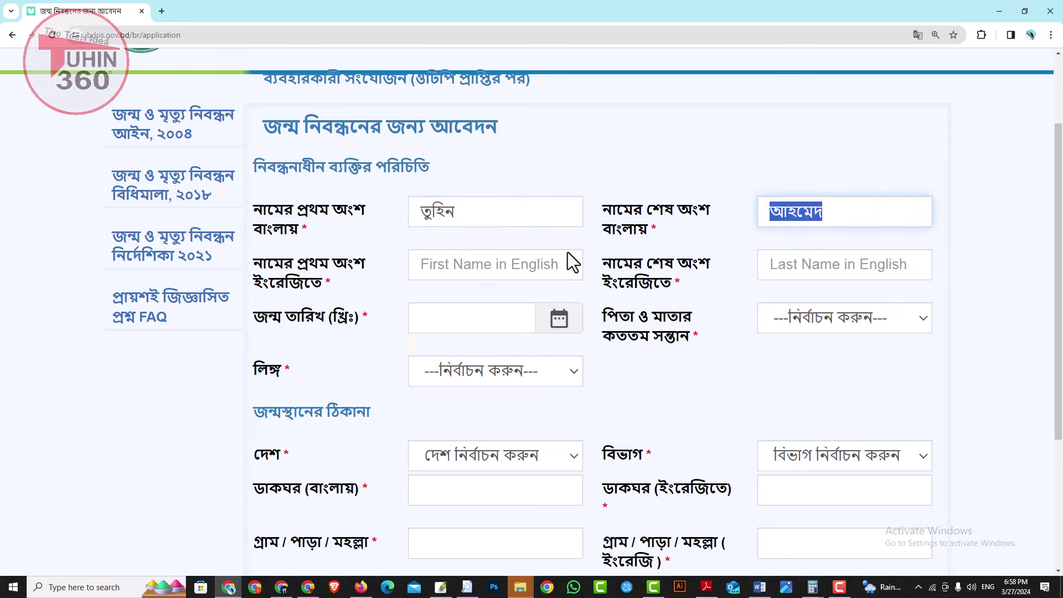
key(Tab)
key(Tab)
drag(605, 269, 687, 278)
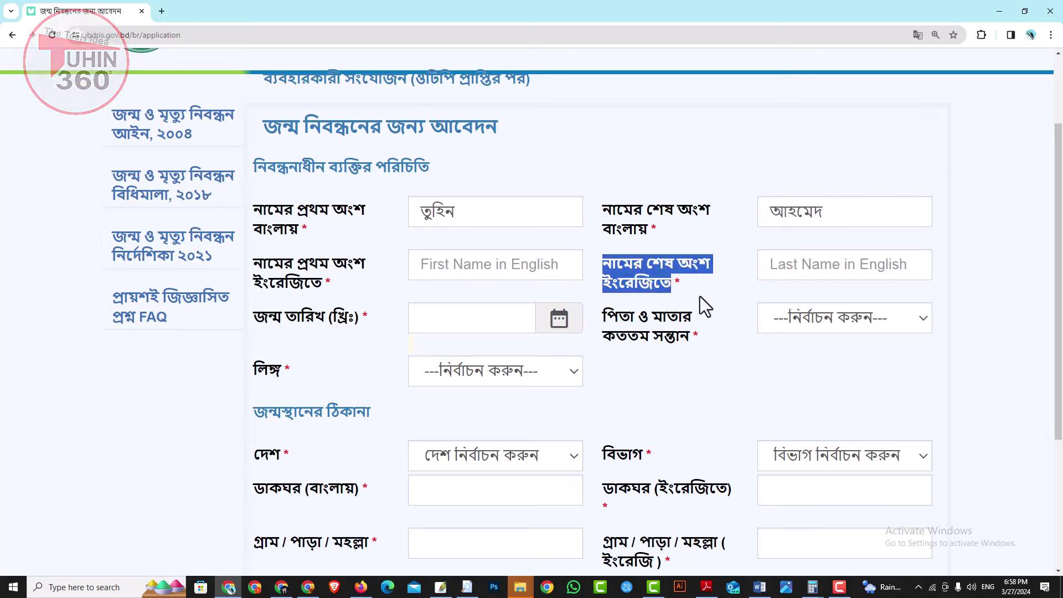
key(Tab)
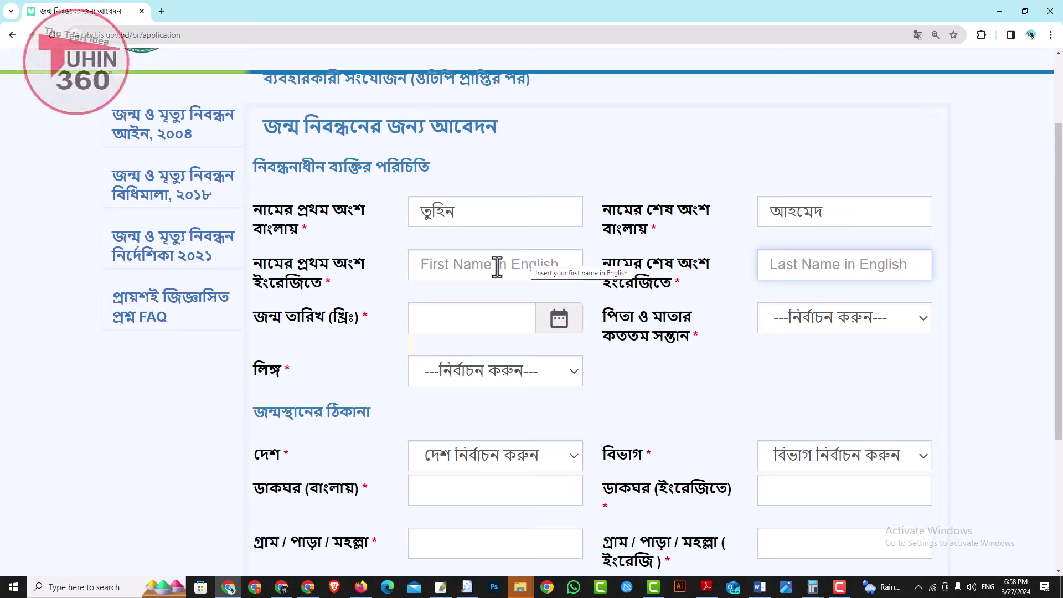
Step: Enter the registrant's first and last name in the English name fields
click(445, 264)
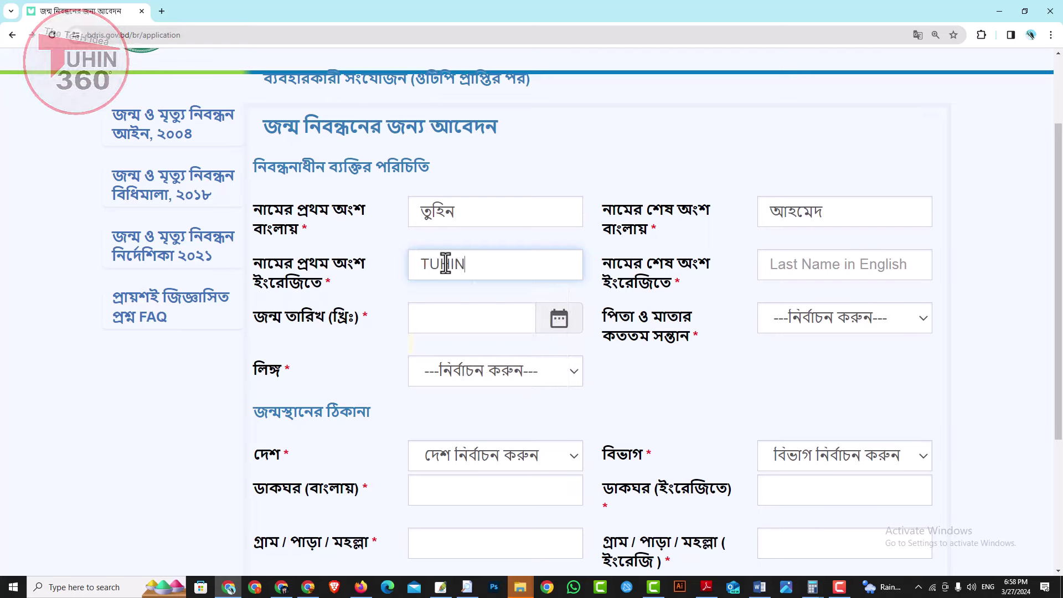
key(Tab)
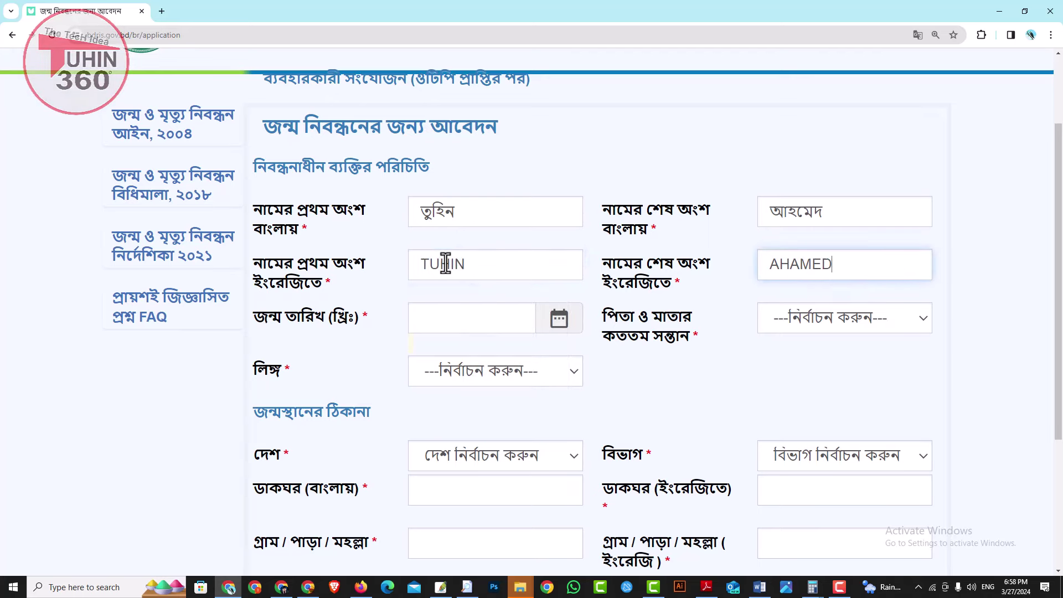
key(Tab)
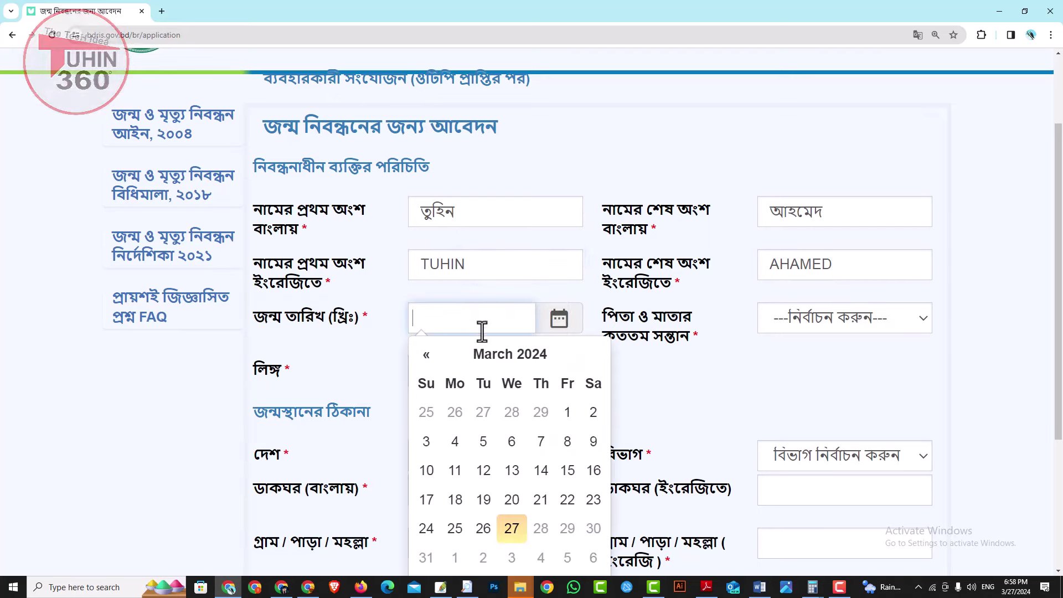
Step: Pick a January 1998 birth date and confirm the required documents are available
click(510, 356)
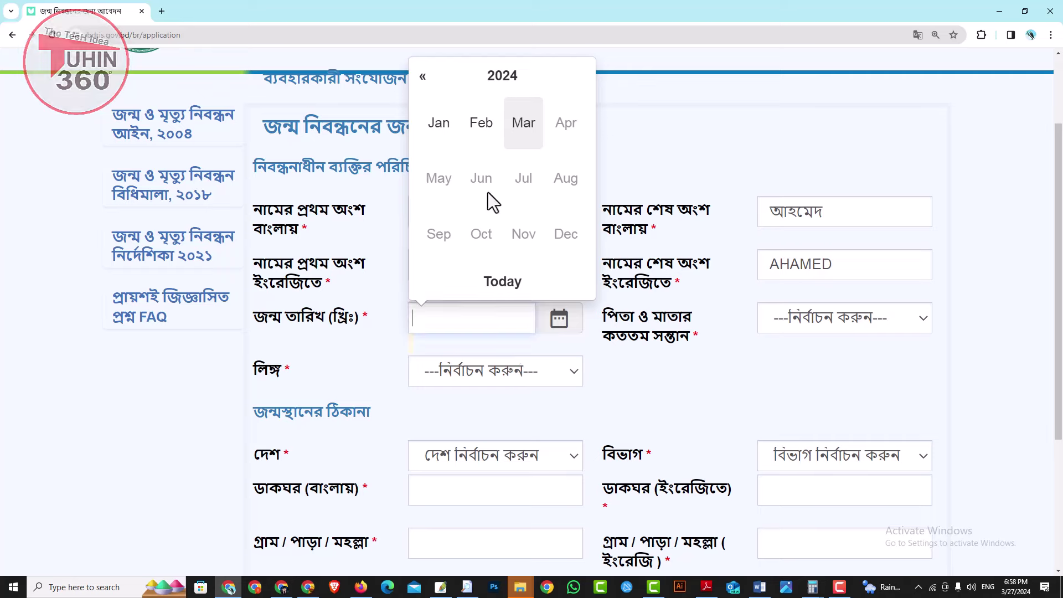
click(491, 80)
click(423, 77)
click(424, 77)
click(424, 77)
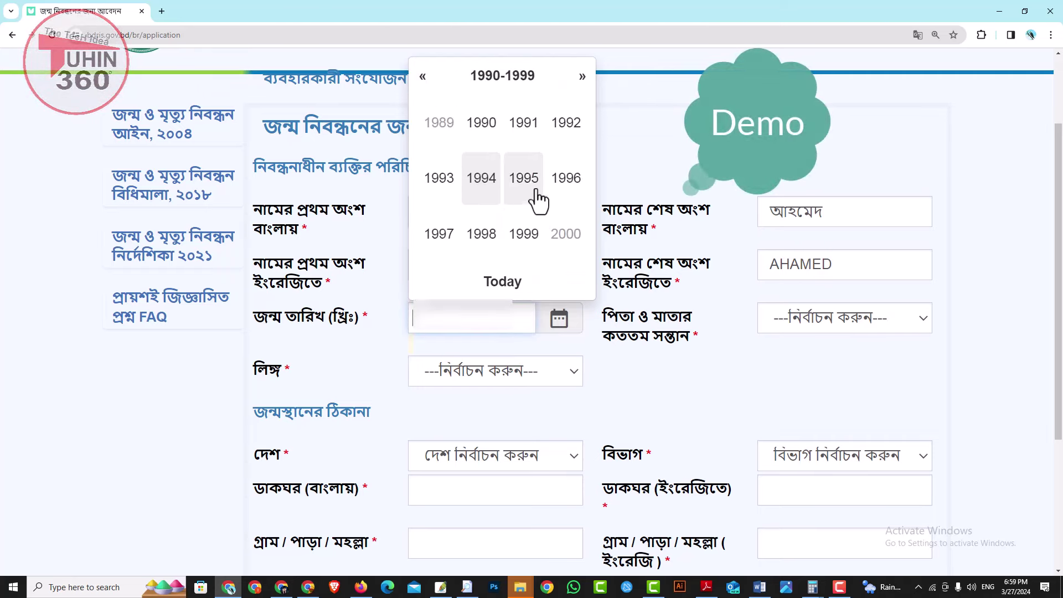
click(482, 233)
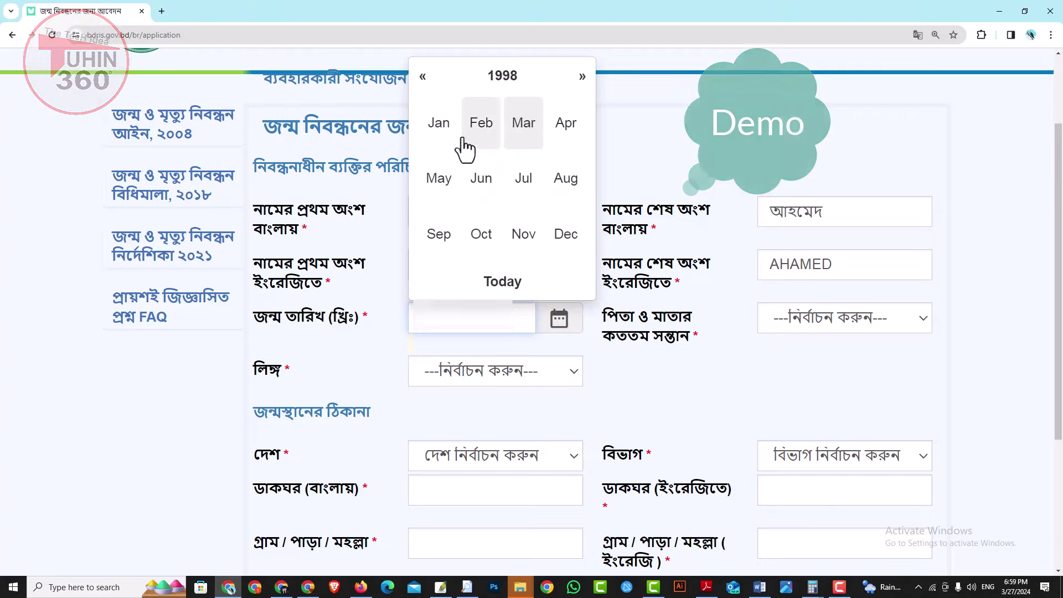
click(439, 123)
click(565, 411)
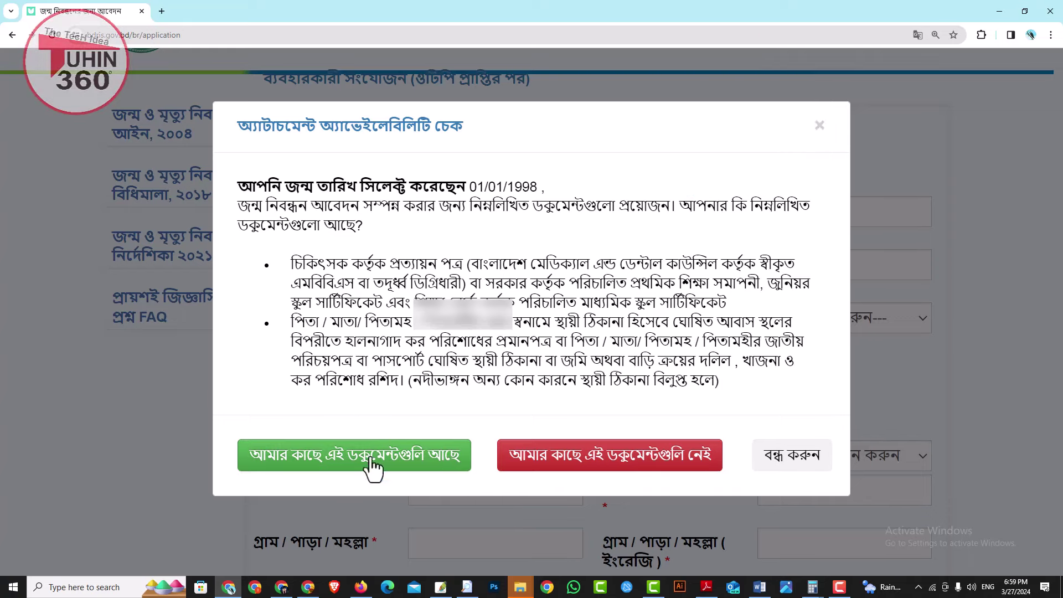
click(350, 461)
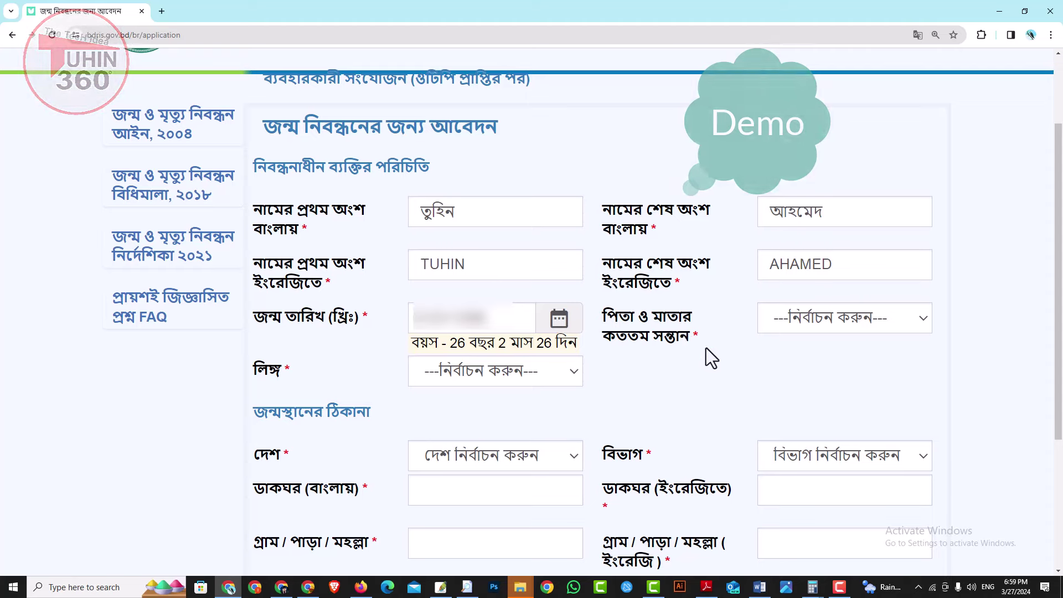
Step: Choose ২ for কততম সন্তান and পুরুষ for লিঙ্গ
drag(706, 347, 637, 317)
click(834, 316)
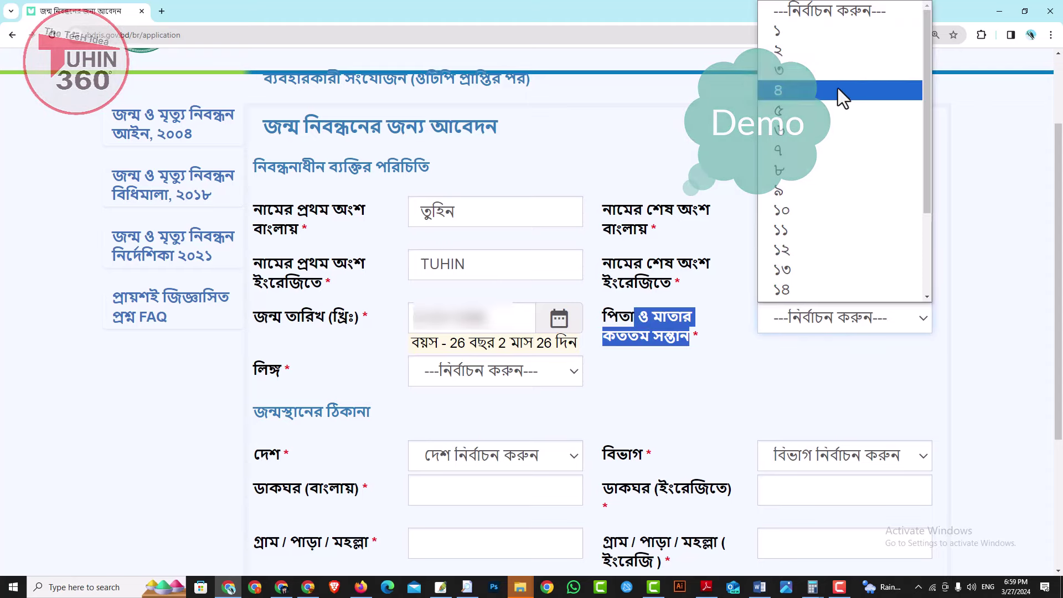
click(832, 49)
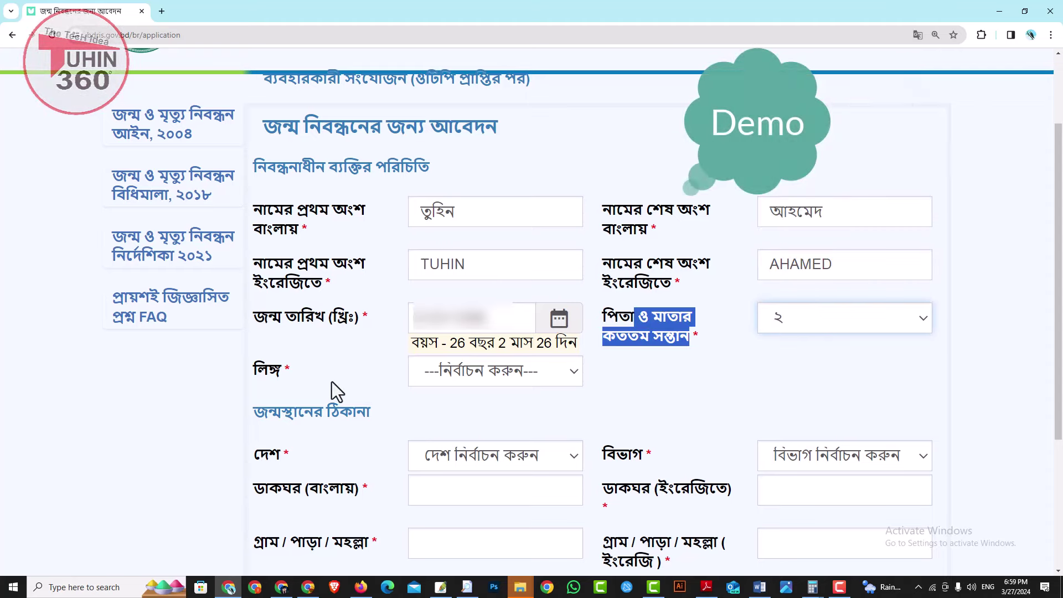
click(525, 374)
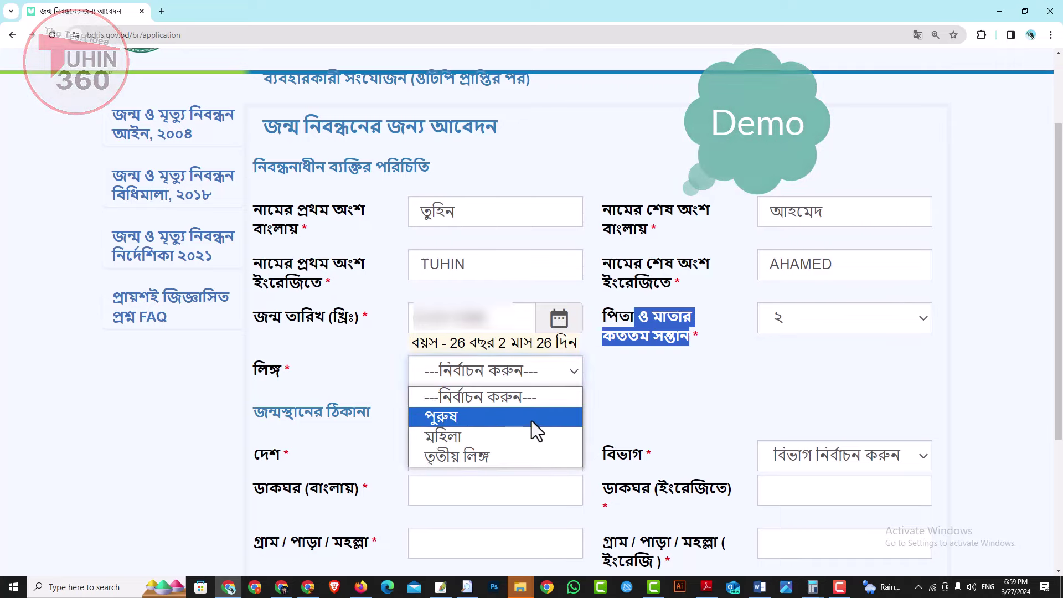
click(494, 422)
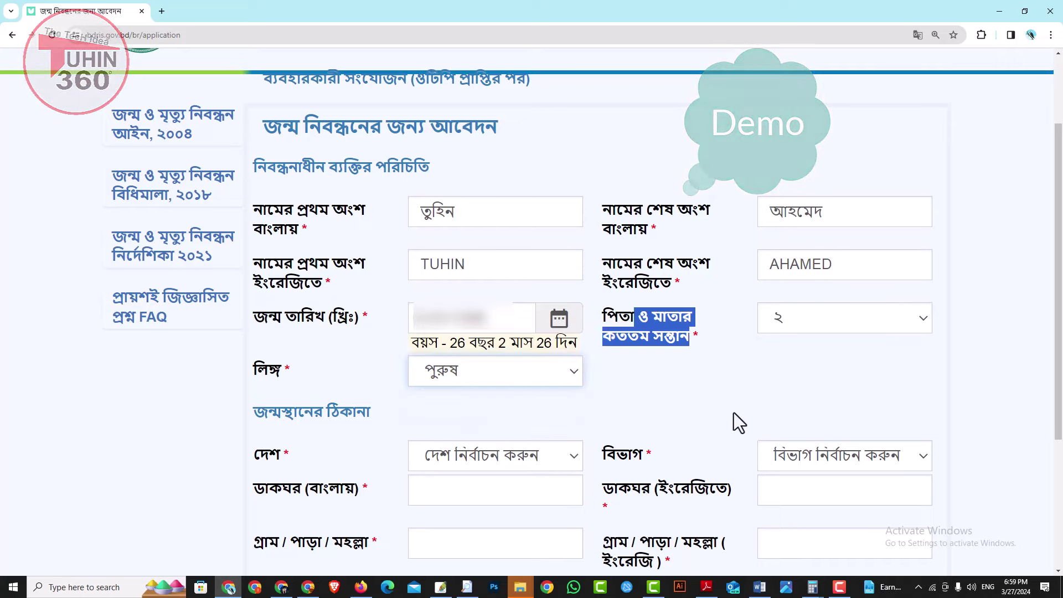
scroll(734, 413, down, 3)
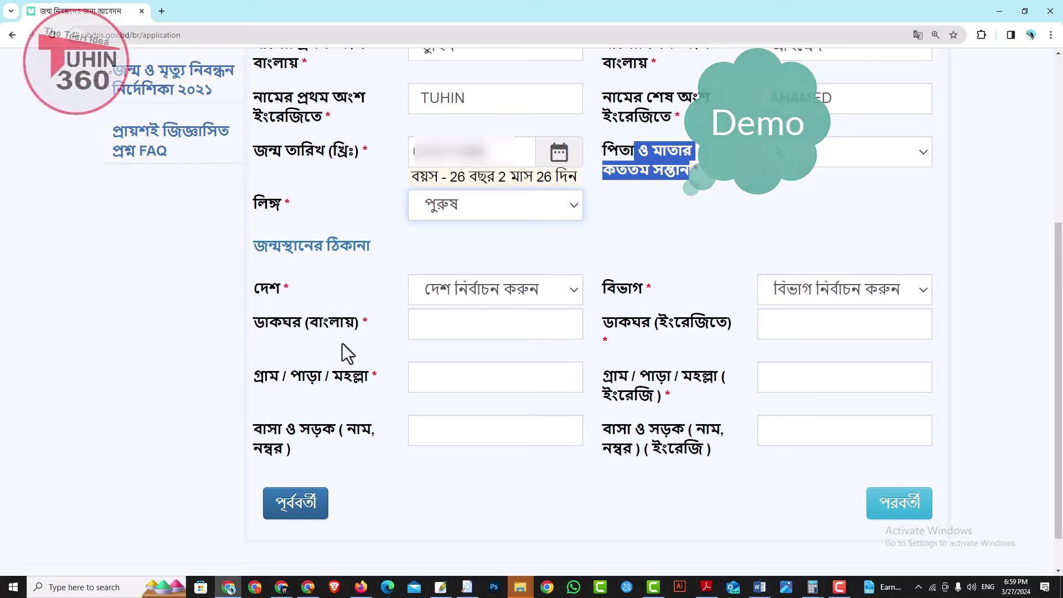
Step: Set birthplace to বাংলাদেশ, ঢাকা বিভাগ, শরীয়তপুর district and ভেদরগঞ্জ upazila
click(472, 292)
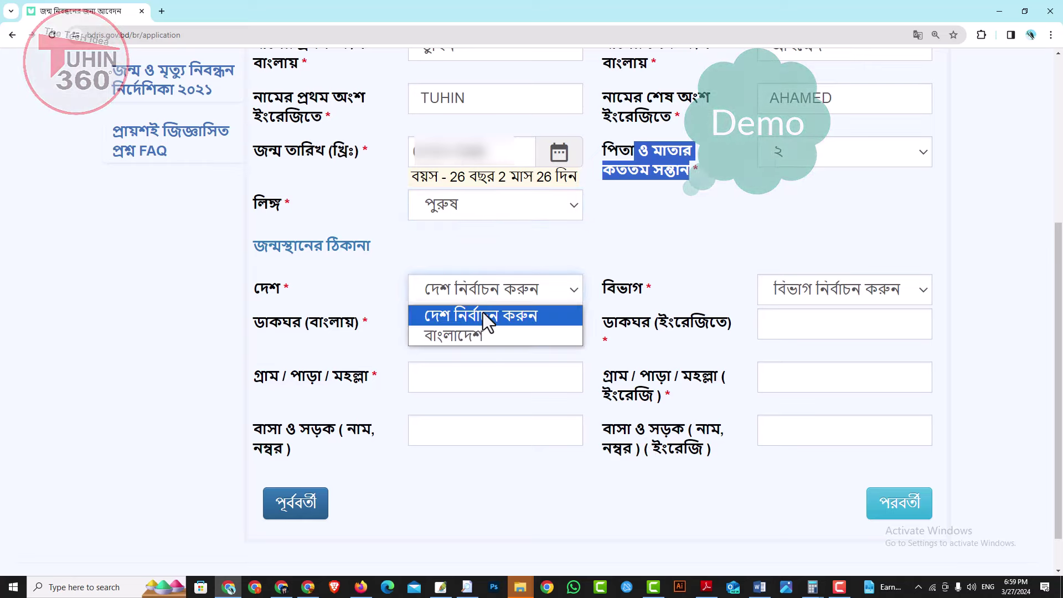
click(483, 331)
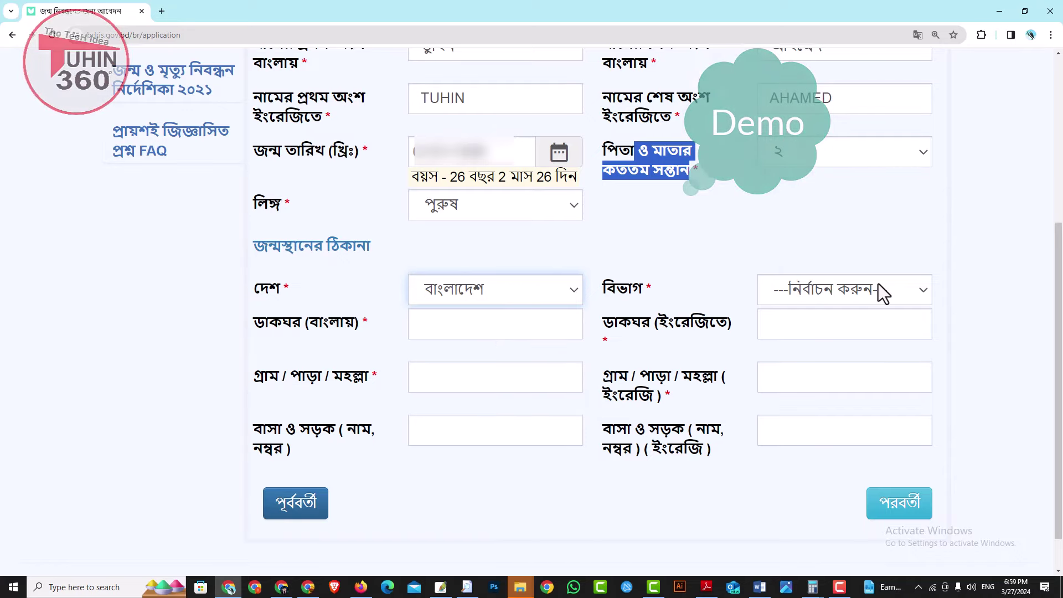
click(845, 297)
click(823, 373)
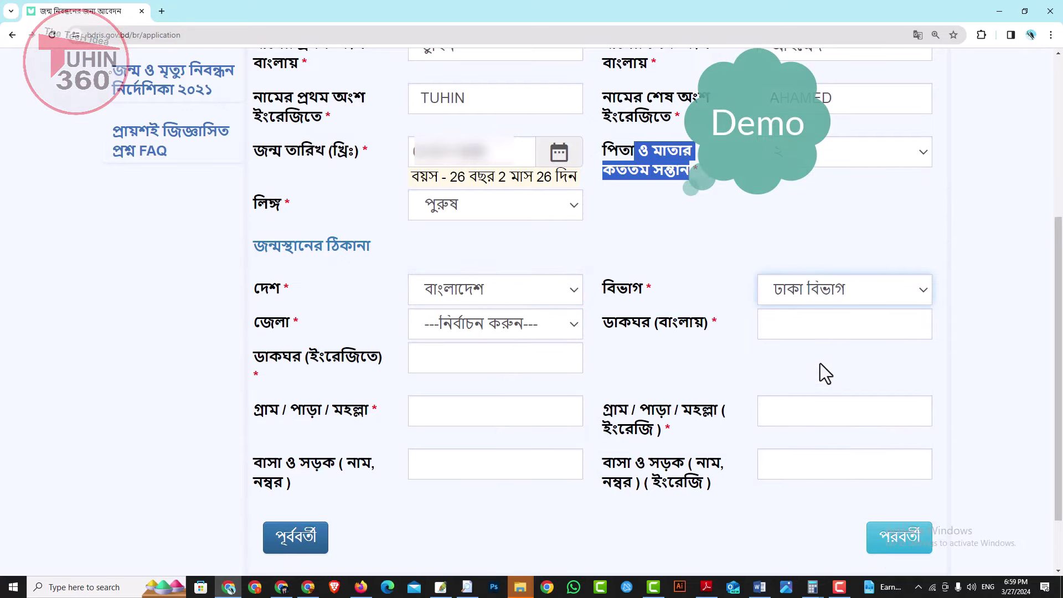
click(457, 332)
click(480, 280)
click(820, 323)
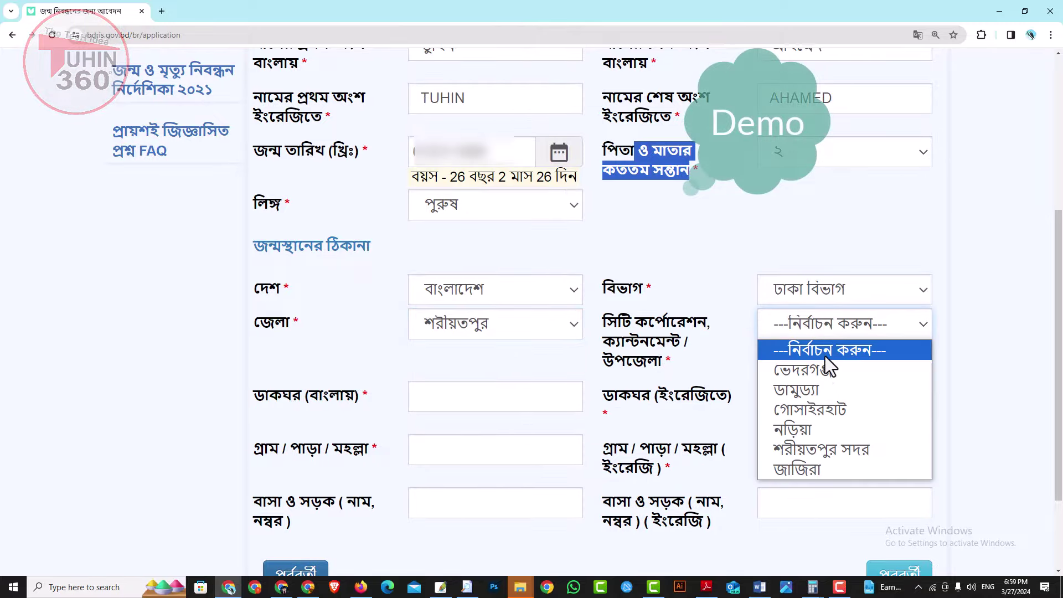
click(816, 374)
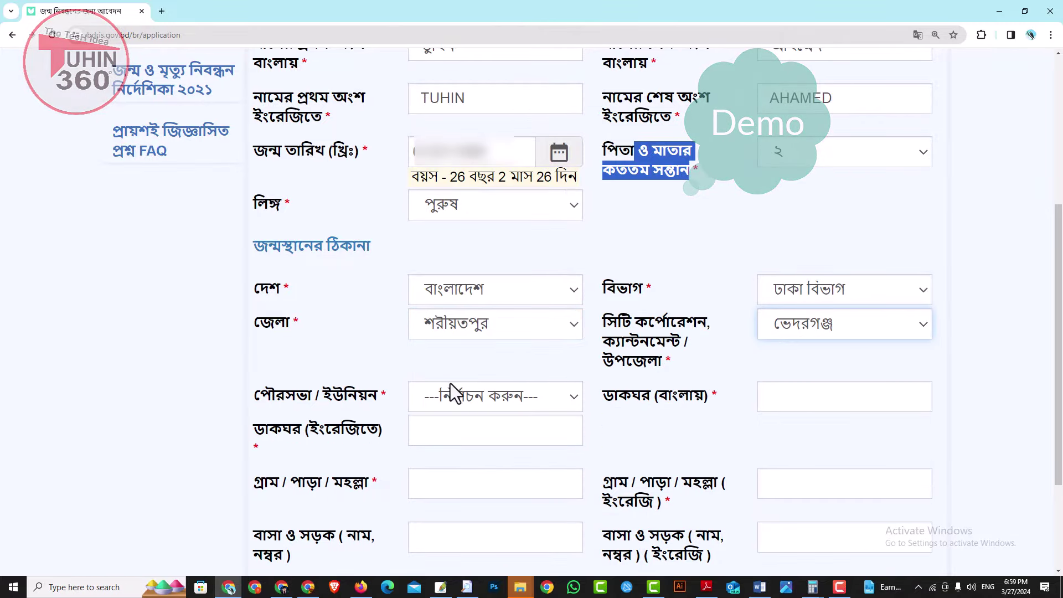
Step: Set the union to সখিপুর and the ward to ওয়ার্ড - 4
click(475, 396)
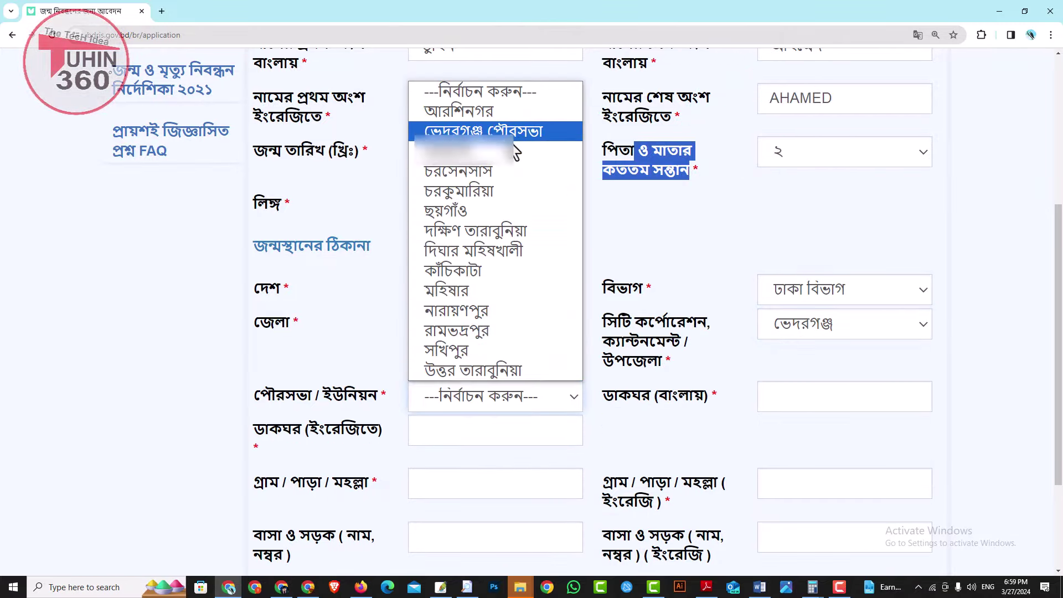
click(487, 191)
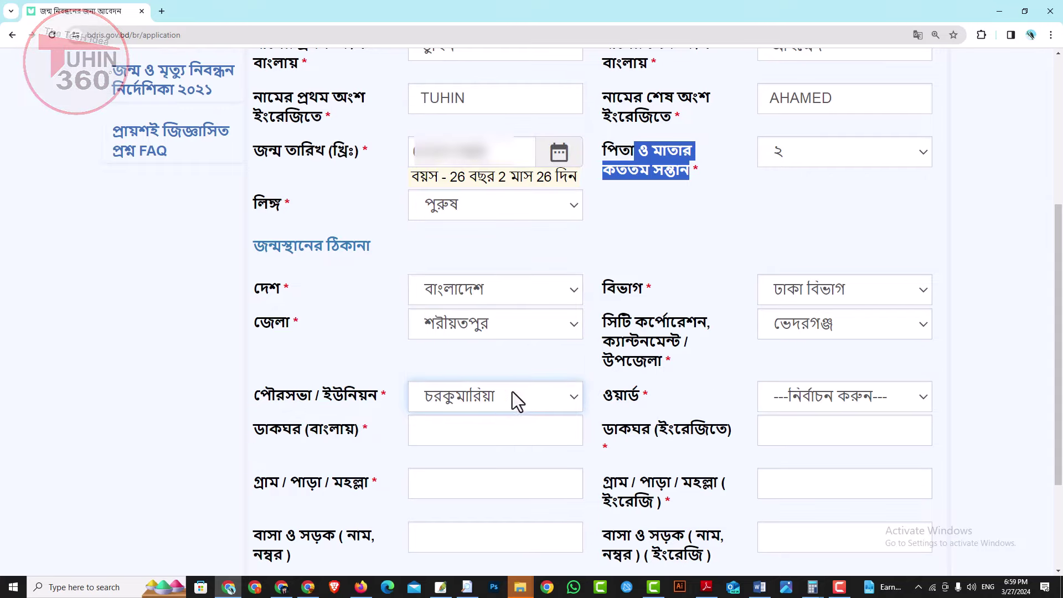
click(480, 405)
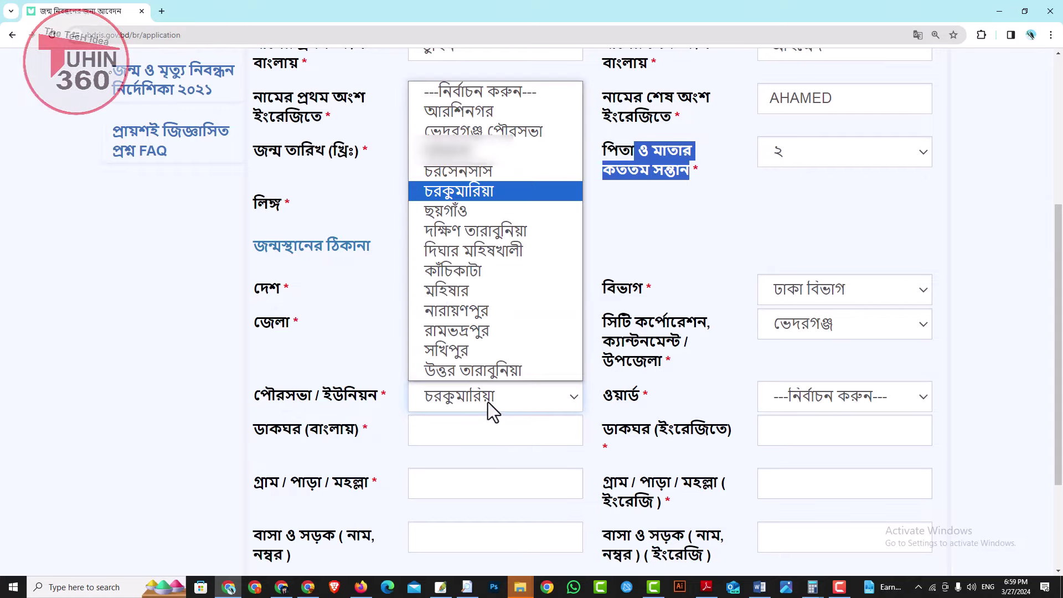
click(490, 353)
click(838, 403)
click(840, 272)
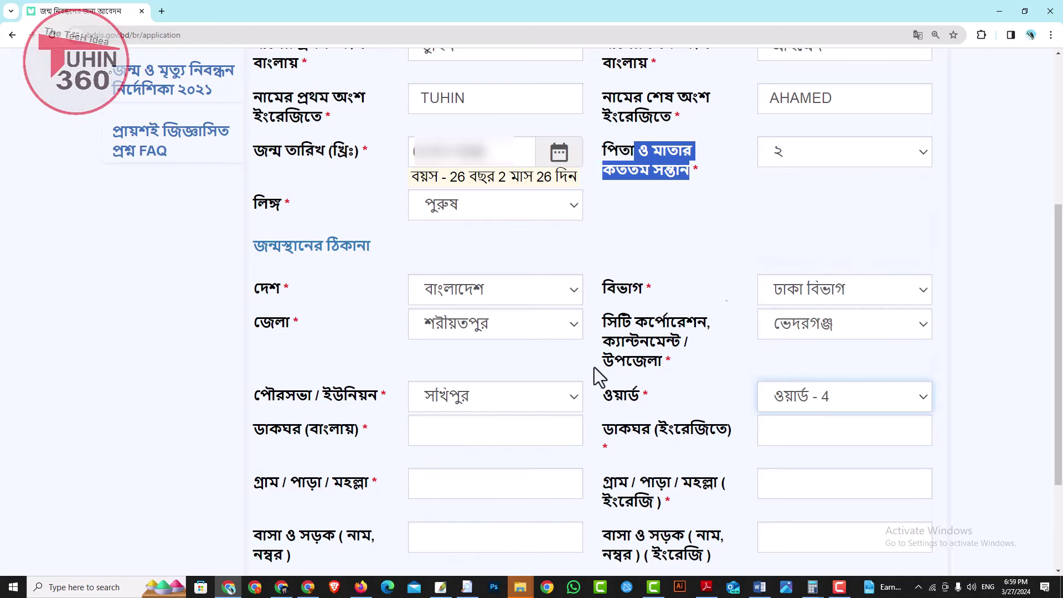
Step: Set the post office to দ: চরকুমারিয়া in Bengali and SOUTH CHARKUMARIA in English
click(434, 436)
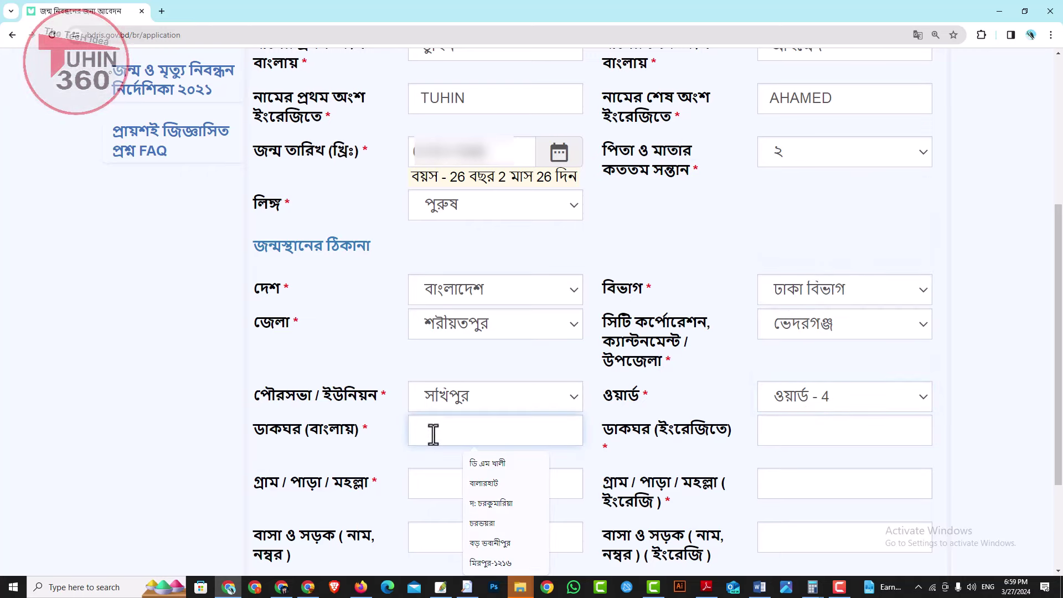
click(496, 506)
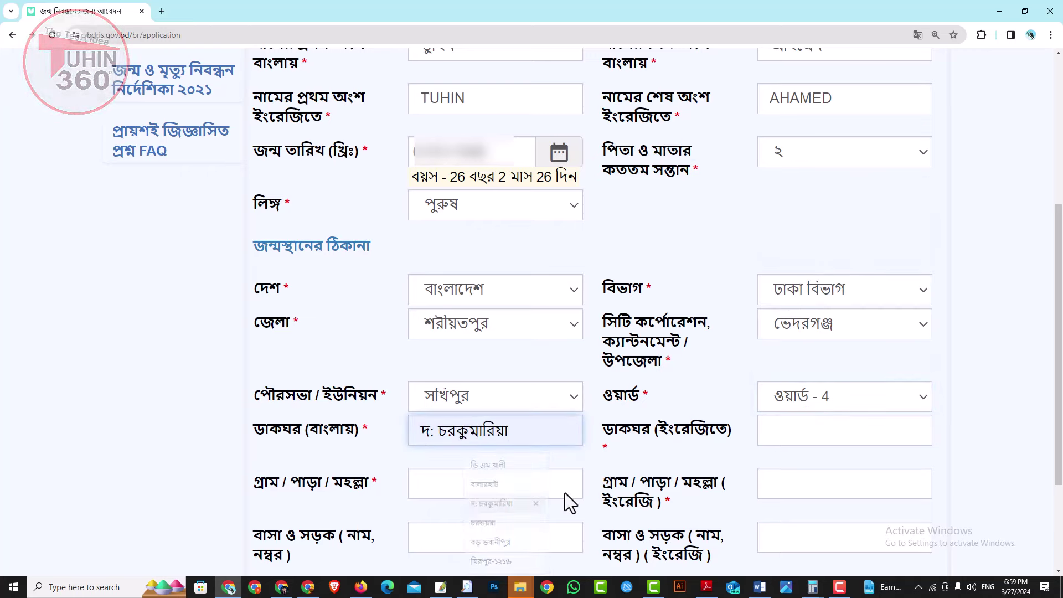
click(831, 432)
click(855, 505)
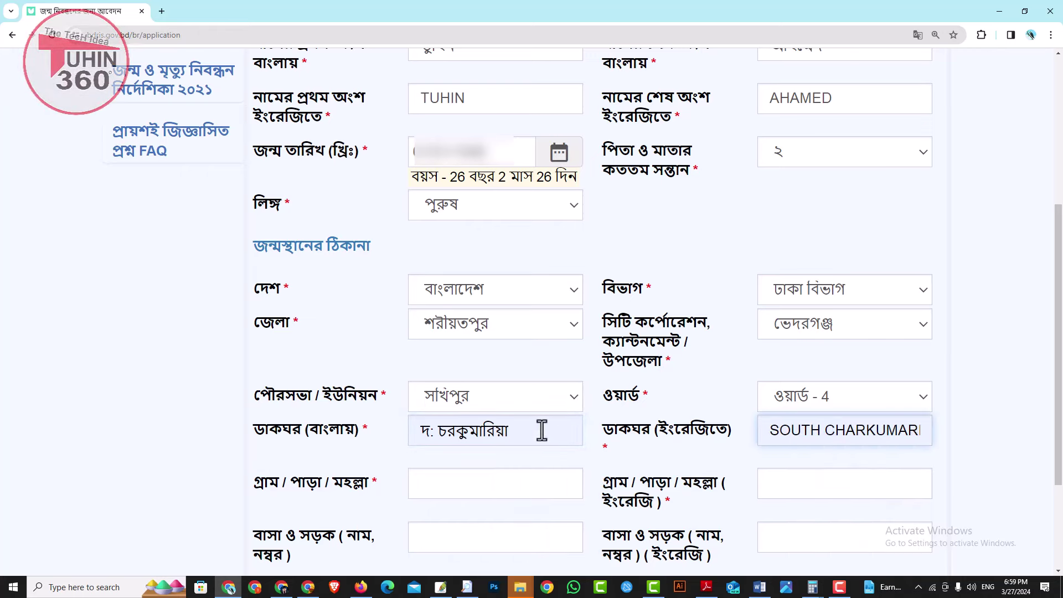
drag(541, 430, 396, 415)
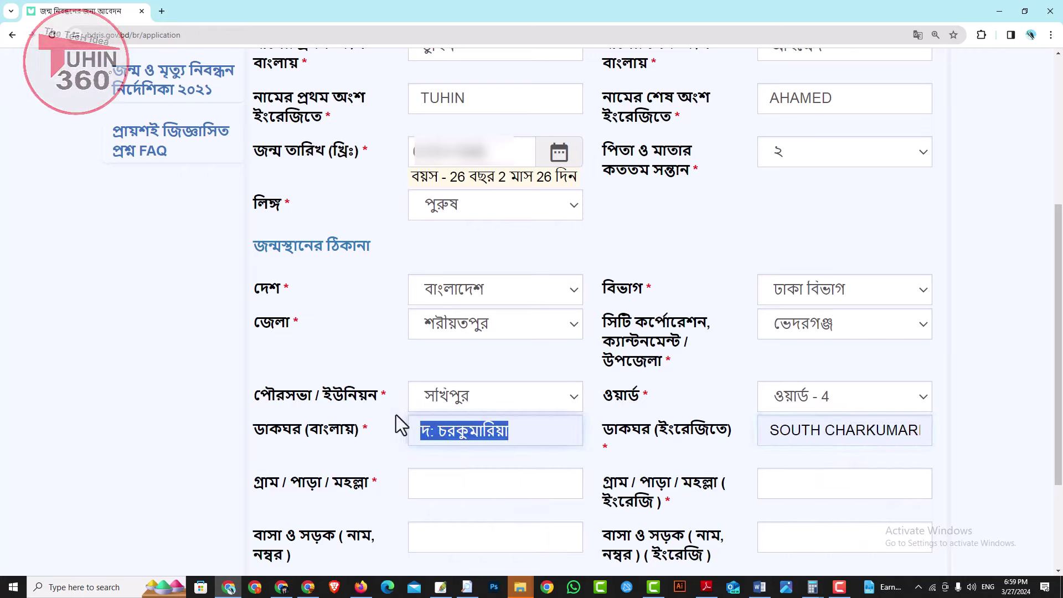
click(519, 432)
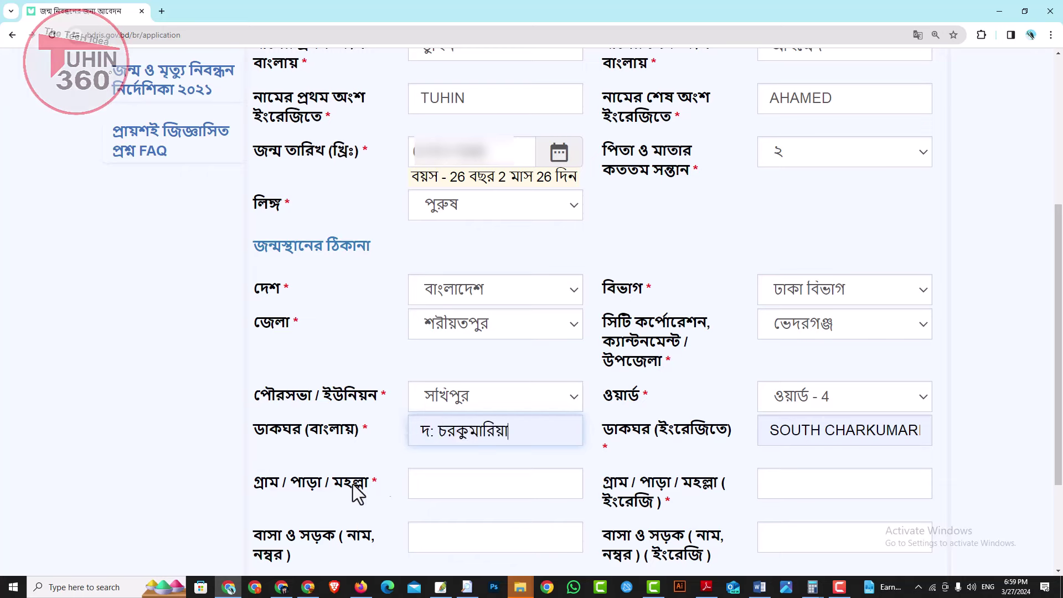
Step: Copy the Bengali and English post office names into the village fields
triple_click(325, 439)
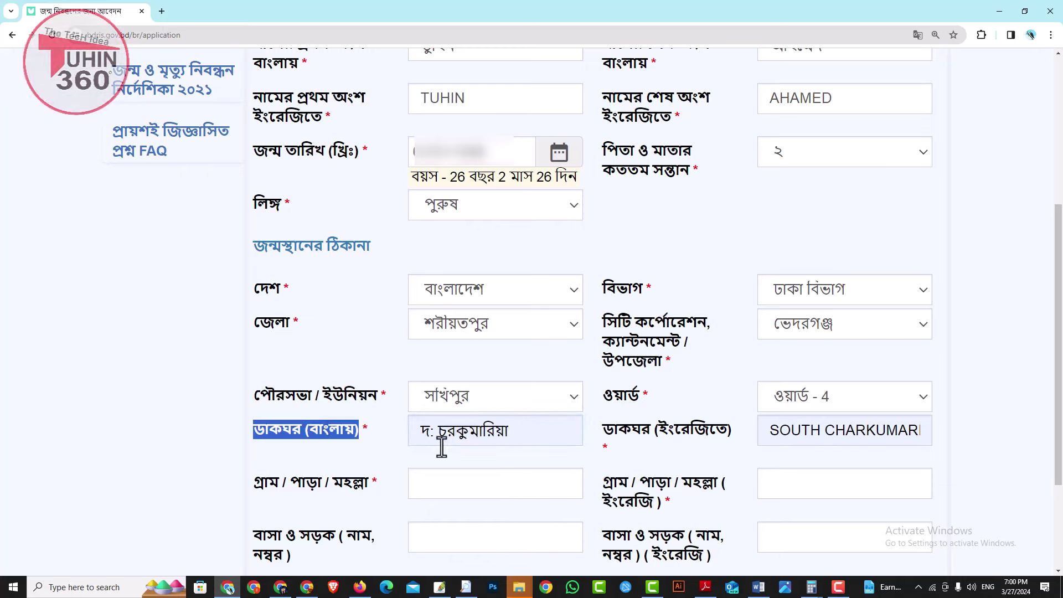
click(422, 486)
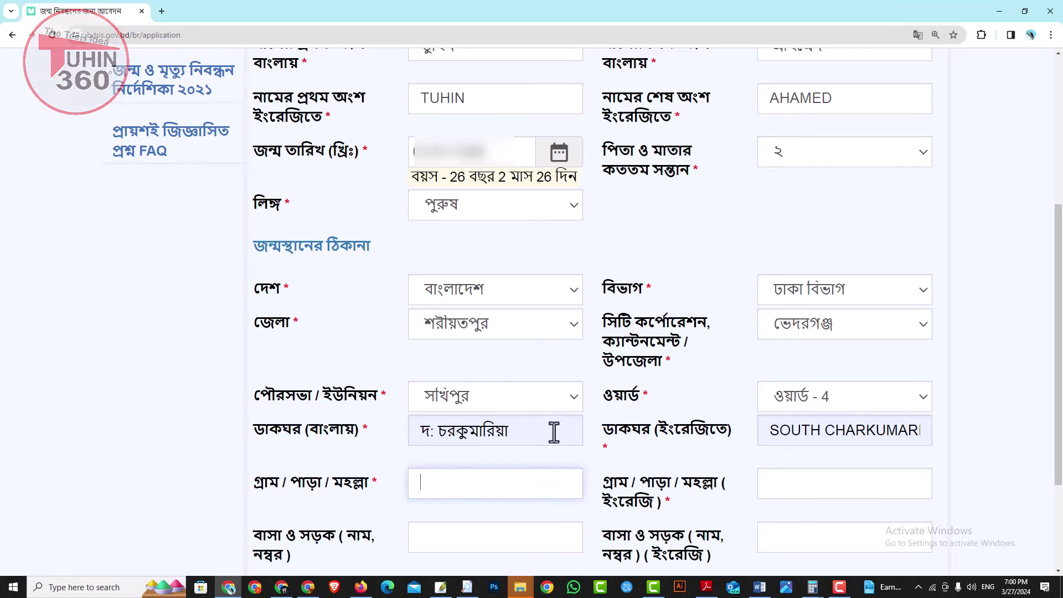
drag(554, 432, 364, 454)
key(ctrl+c)
click(433, 488)
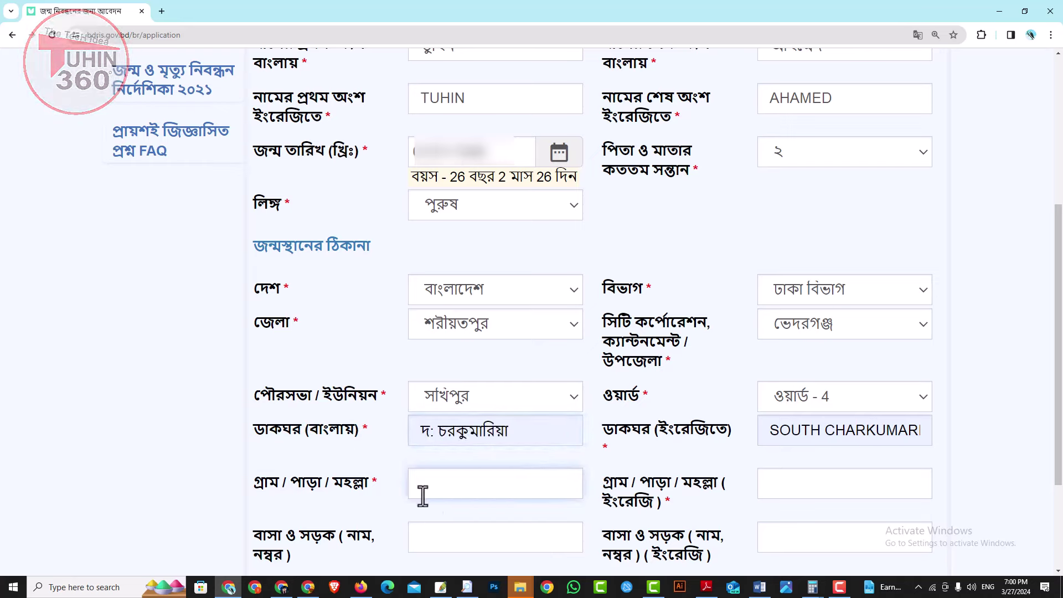
key(ctrl+v)
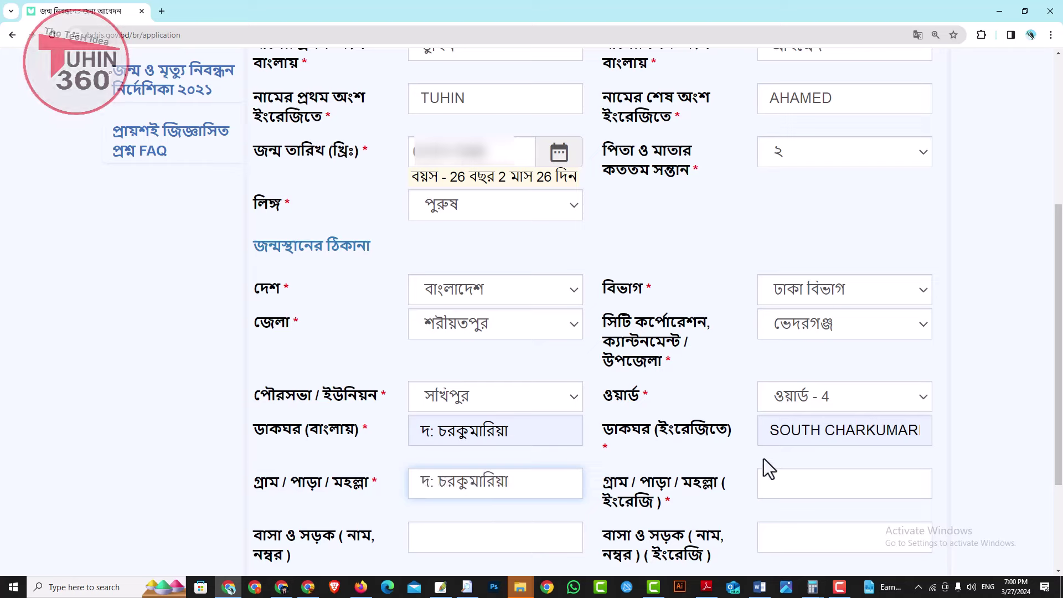
click(802, 427)
key(ctrl+a)
key(ctrl+c)
click(799, 482)
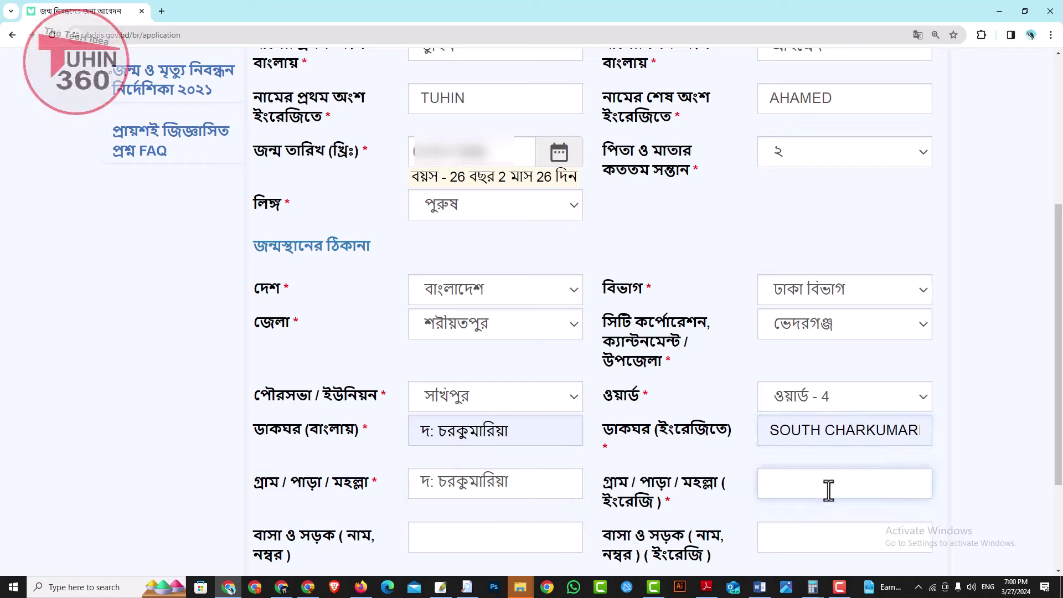
key(ctrl+v)
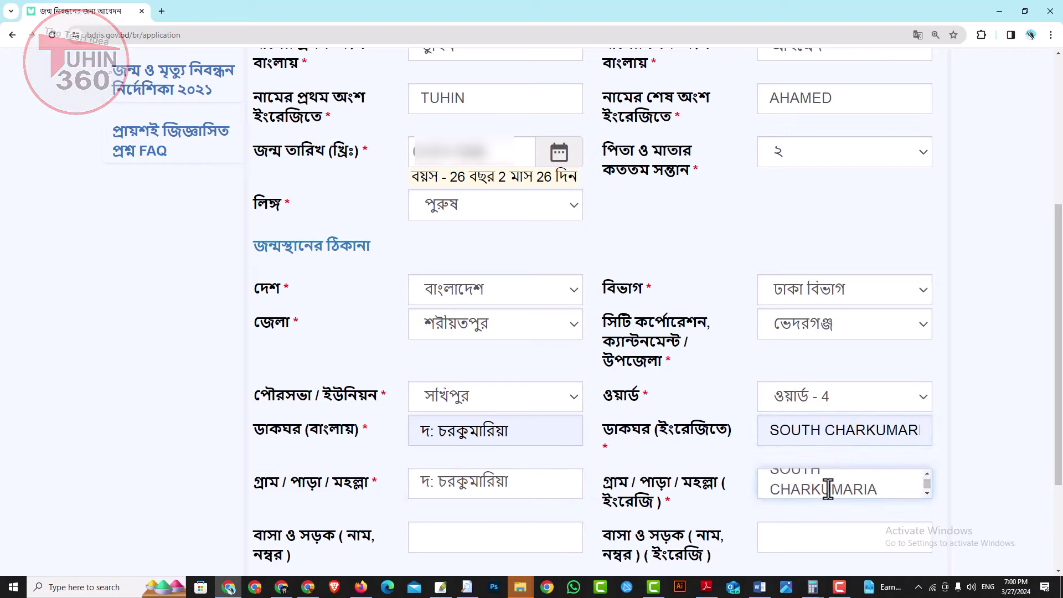
Step: Leave the house and road fields empty and continue to the parents' page
scroll(828, 487, up, 1)
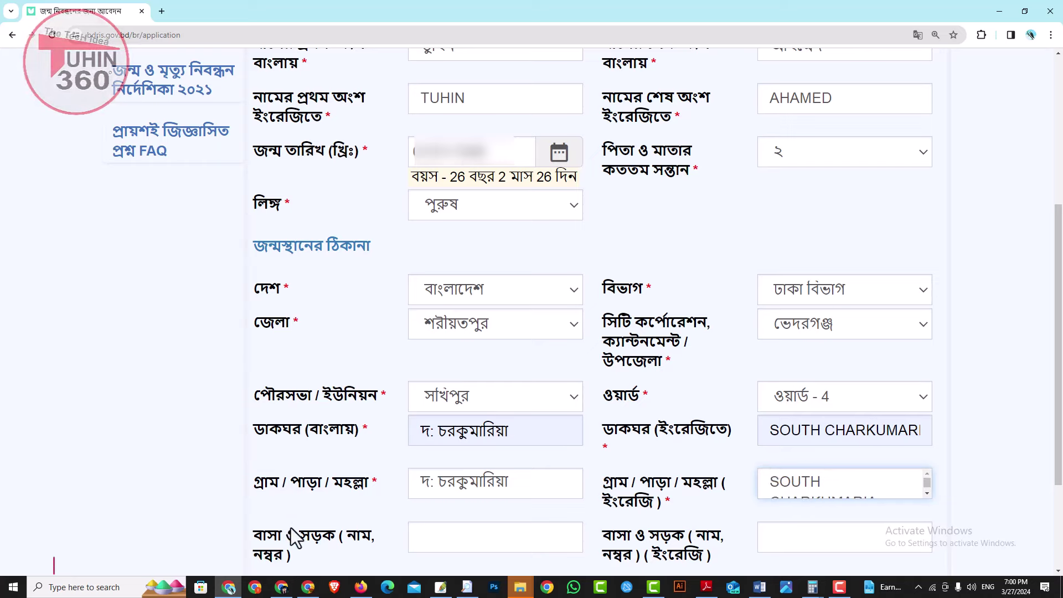
click(477, 536)
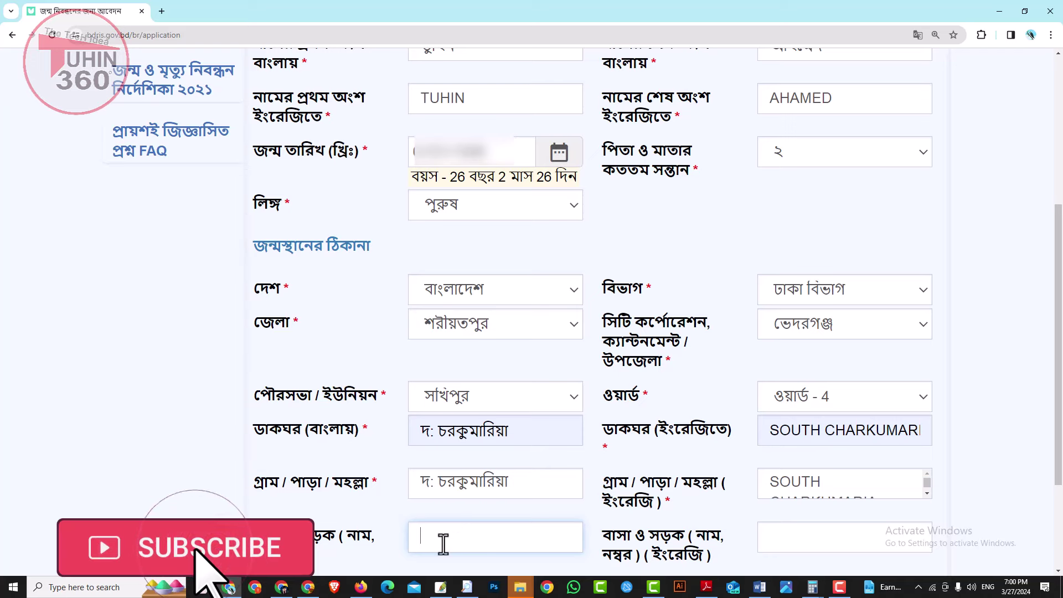
text(-)
text(-)
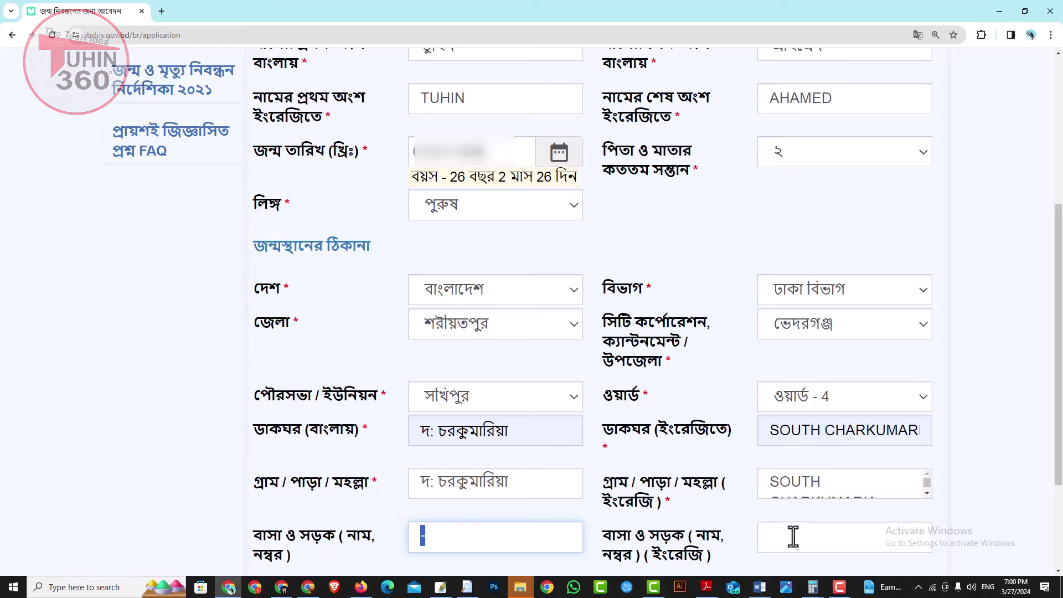
click(792, 534)
text(-)
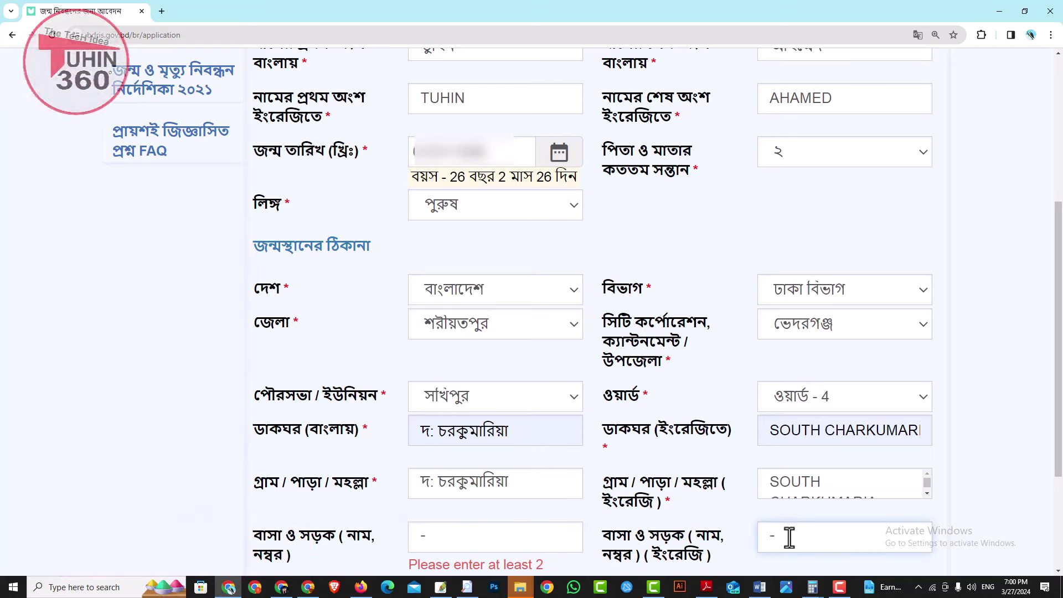
scroll(788, 536, down, 3)
drag(833, 364, 722, 364)
key(BackSpace)
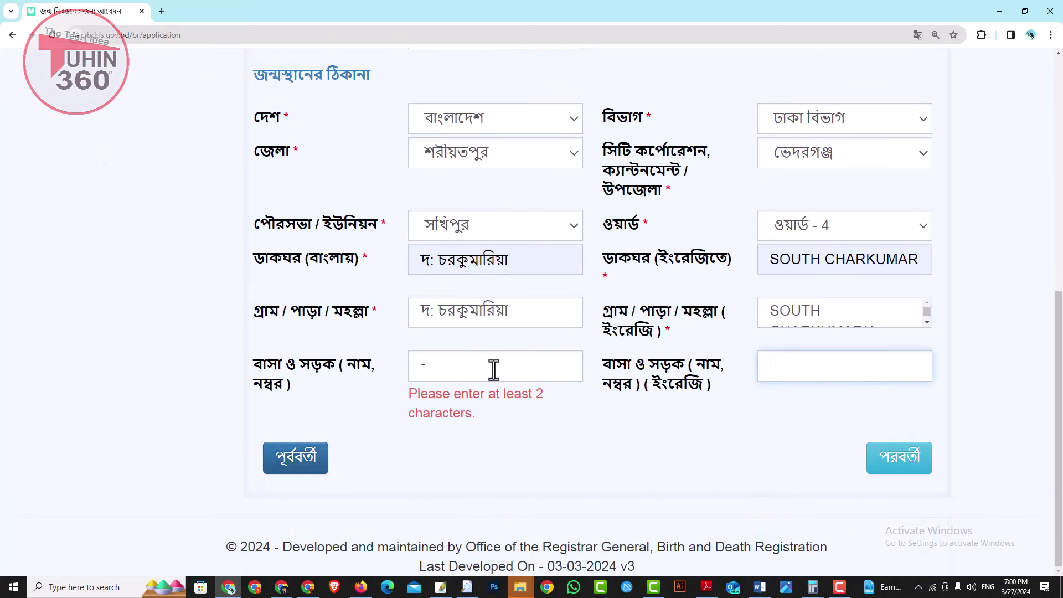
click(492, 367)
key(BackSpace)
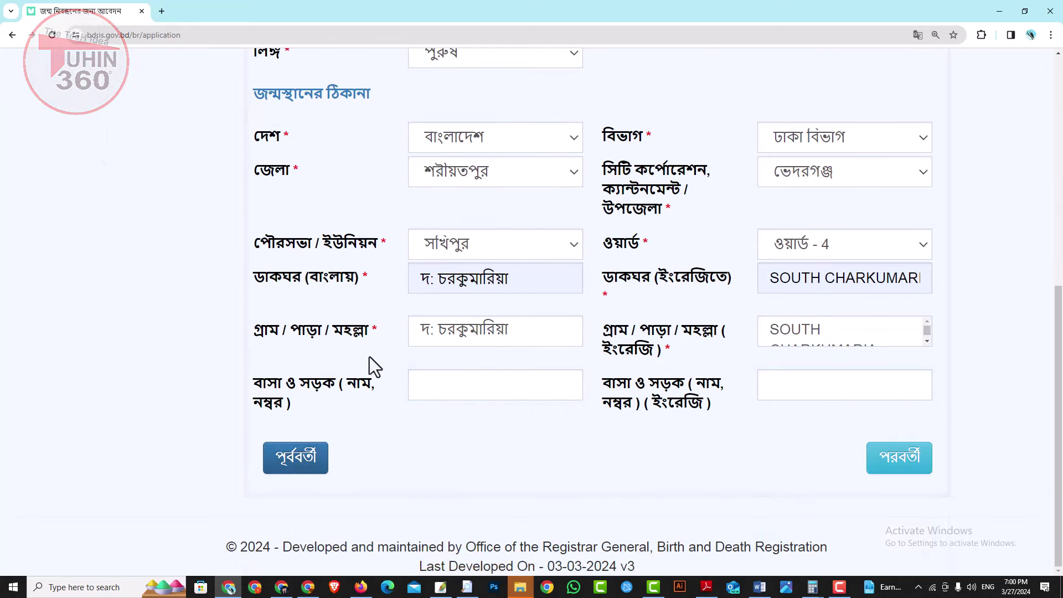
double_click(372, 331)
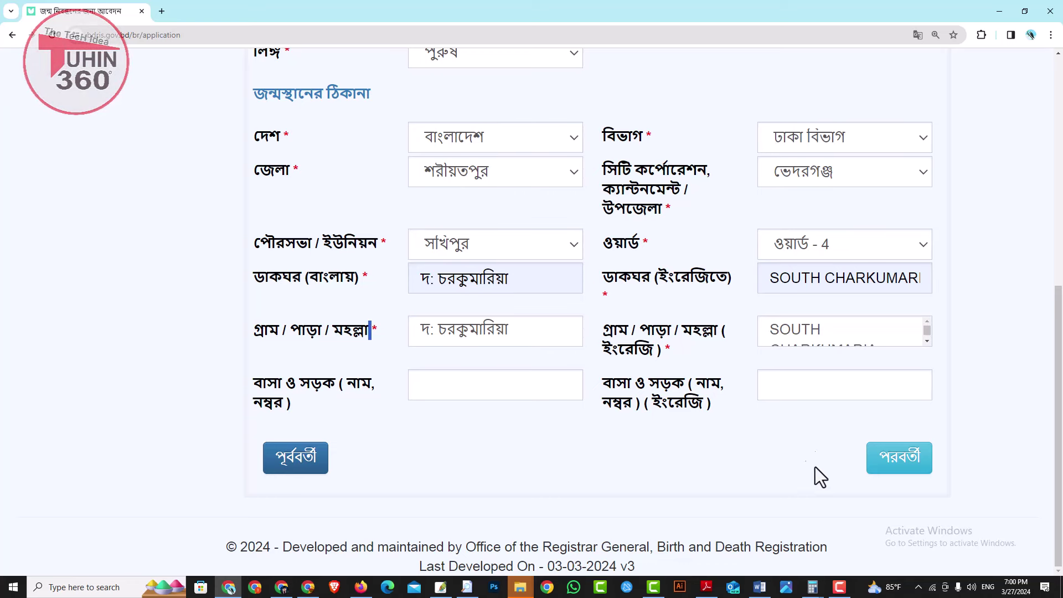
click(903, 468)
Step: Step through the parents' registration number, name and national ID fields
scroll(901, 462, up, 4)
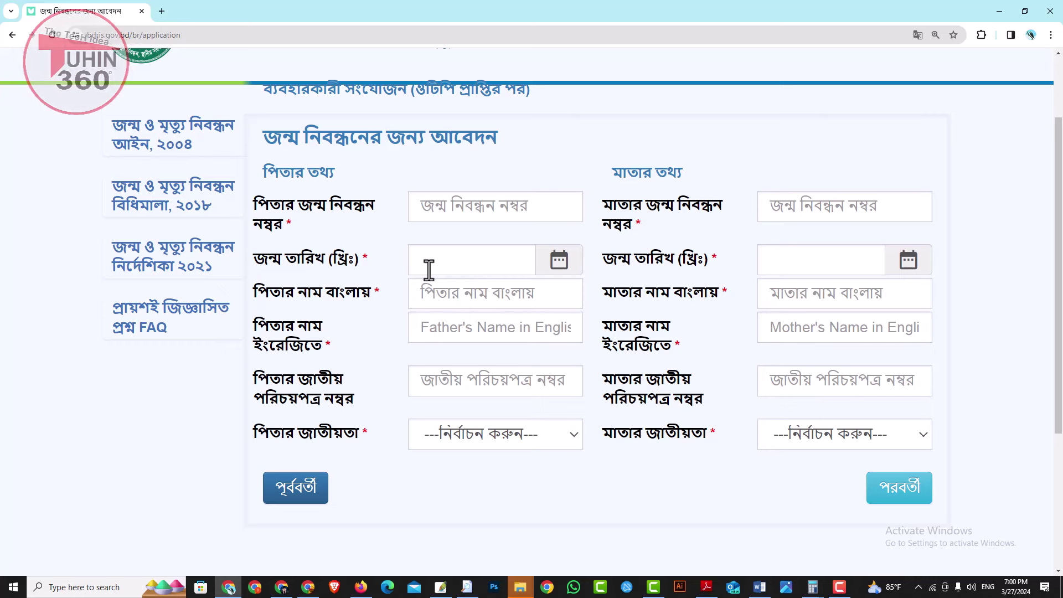
click(498, 205)
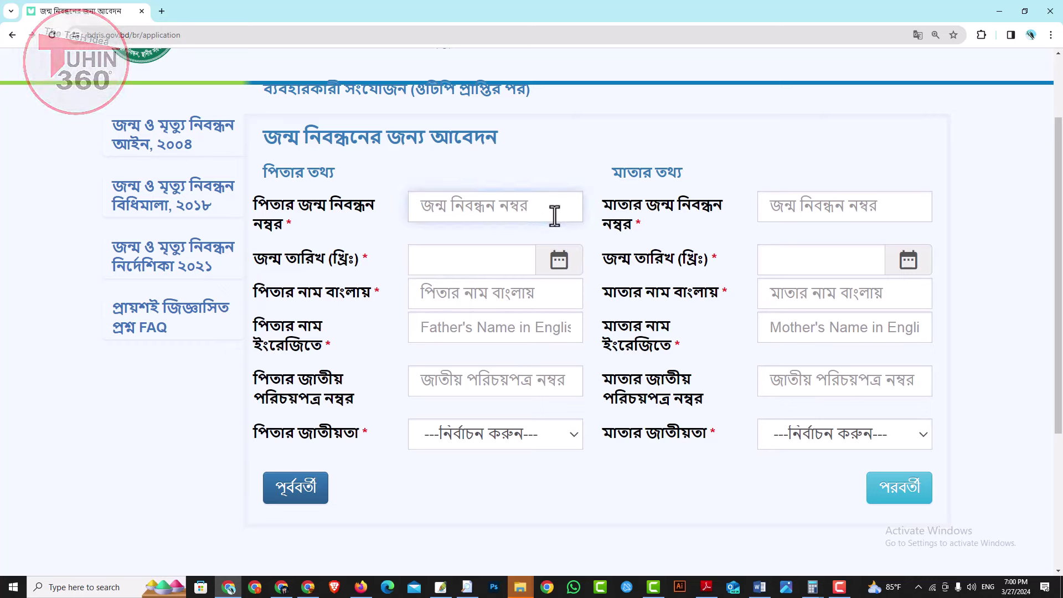
click(608, 242)
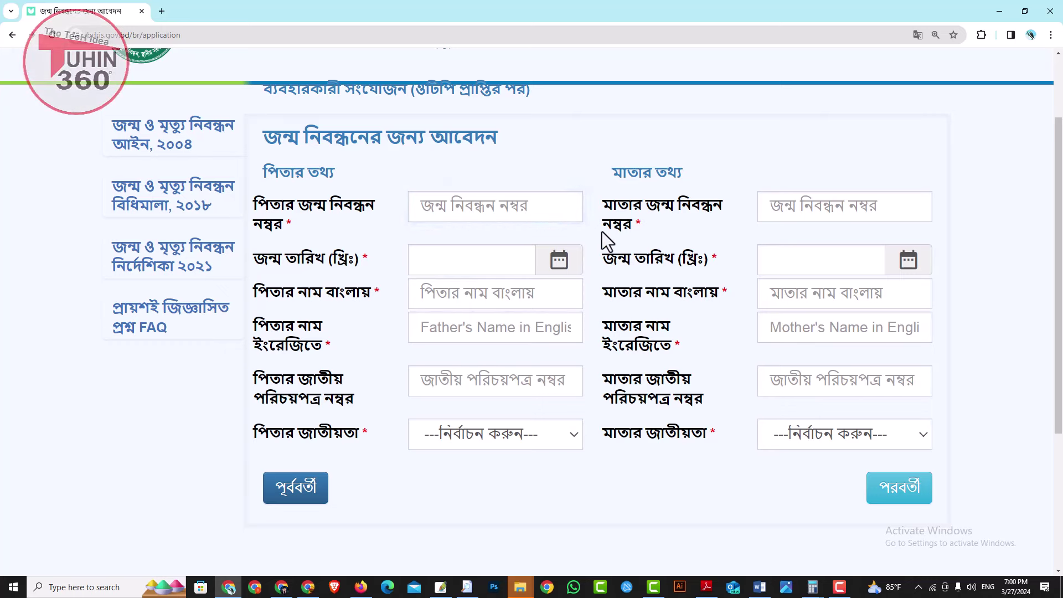
key(Tab)
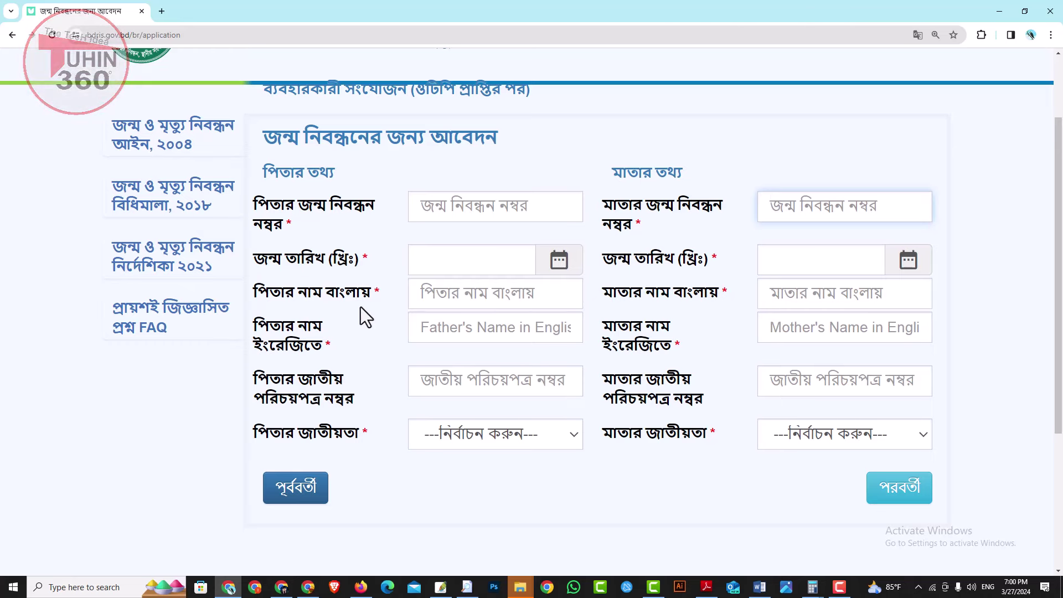
drag(363, 333, 266, 210)
click(371, 368)
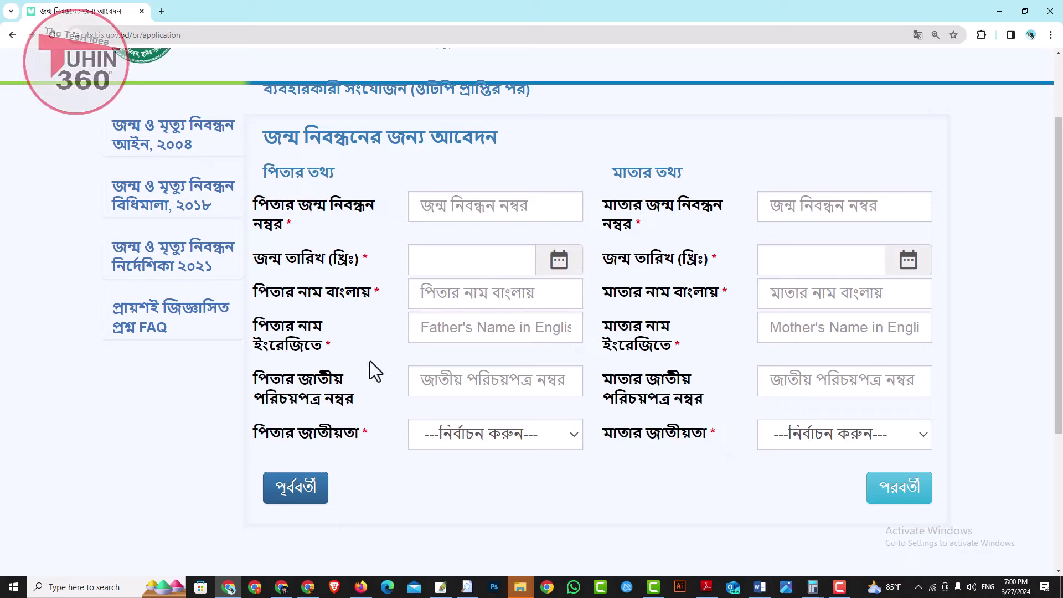
click(487, 292)
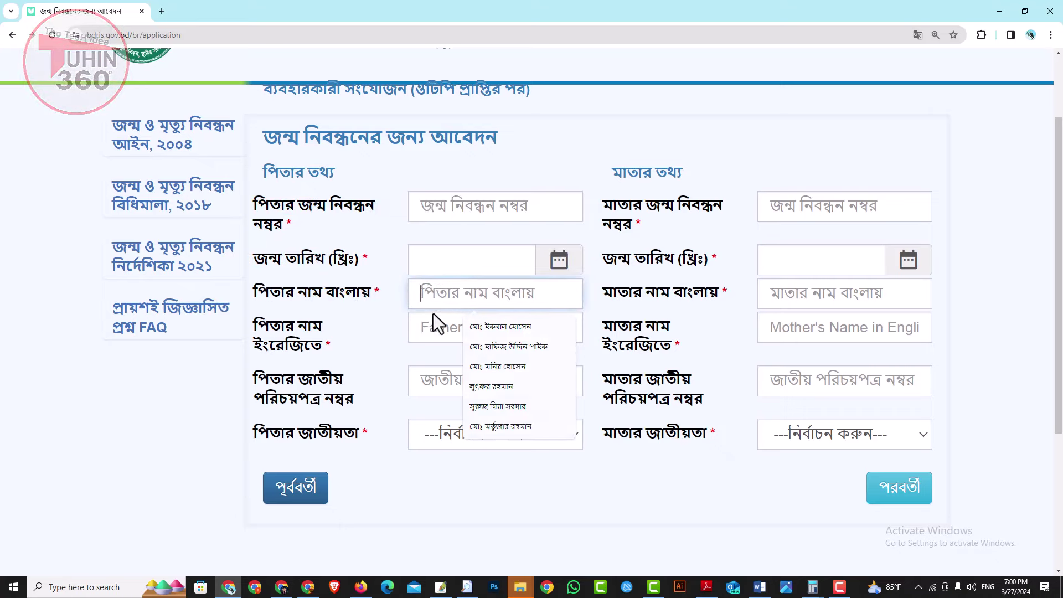
click(825, 297)
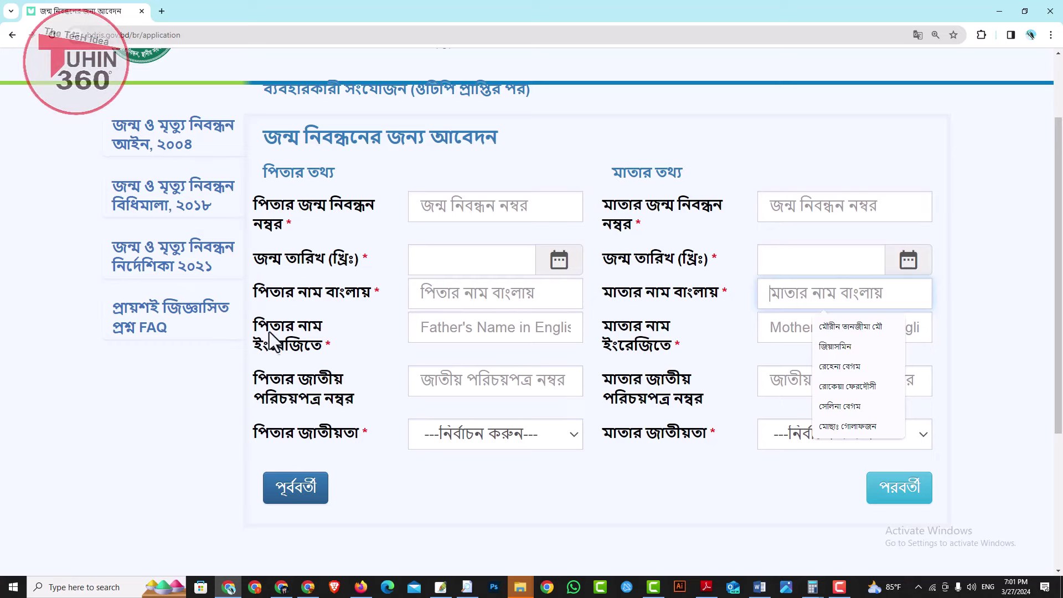
click(466, 334)
click(857, 334)
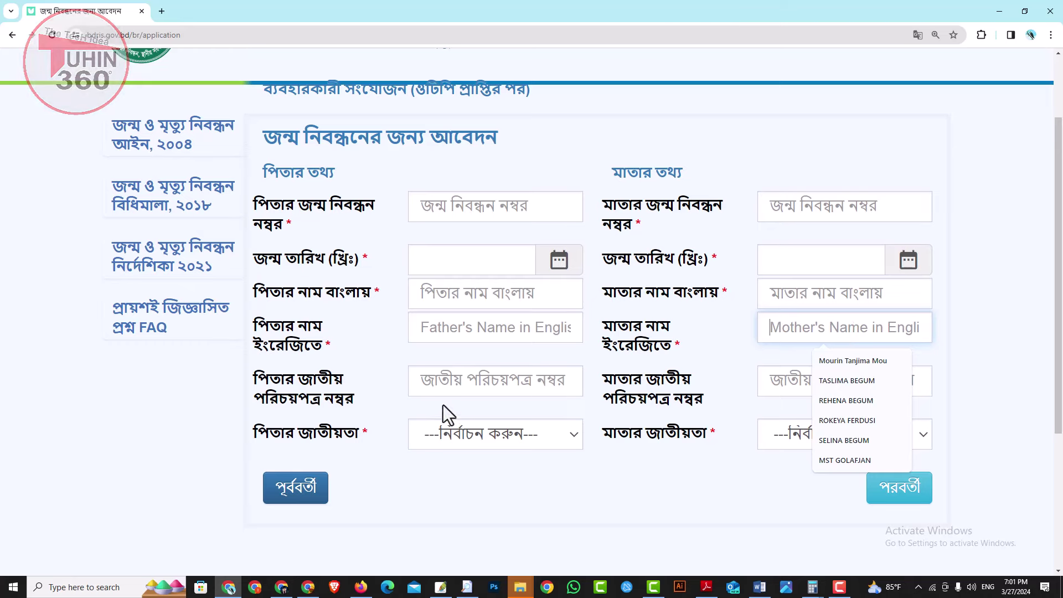
click(458, 380)
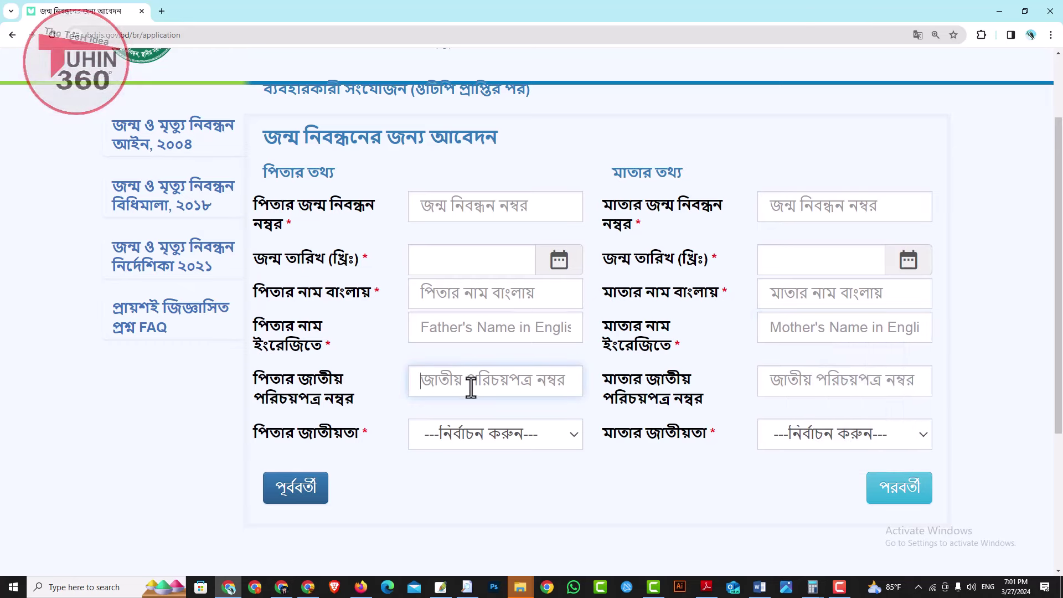
click(811, 387)
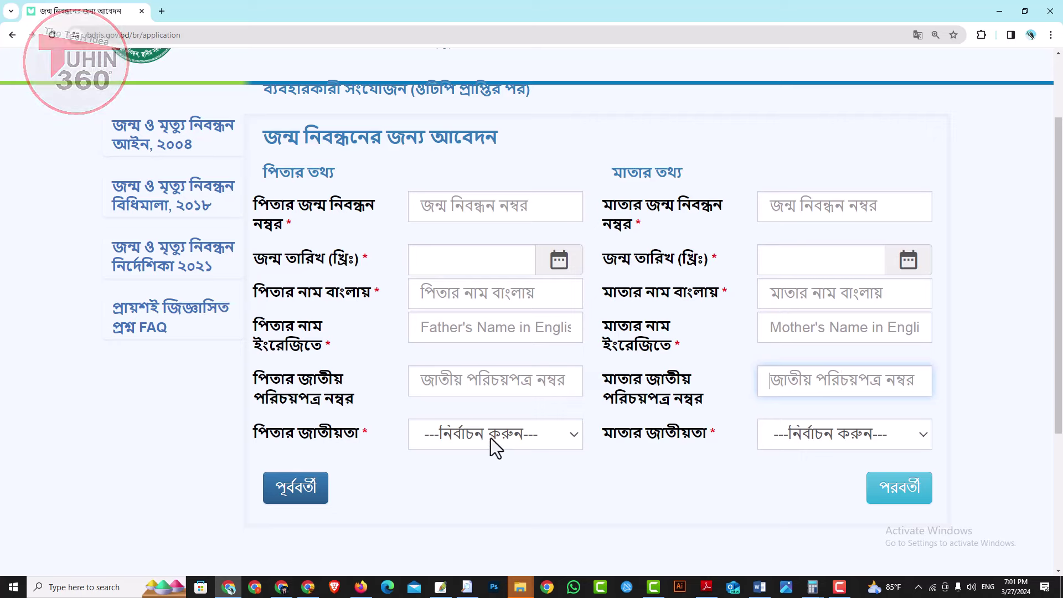
Step: Set both the father's and mother's nationality to বাংলাদেশী
click(465, 438)
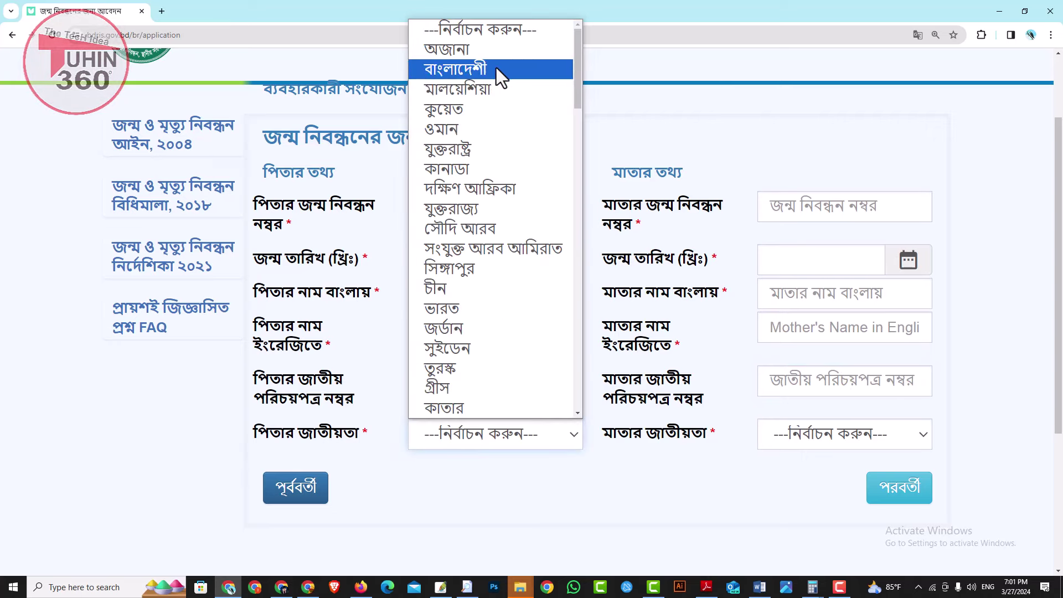
click(496, 69)
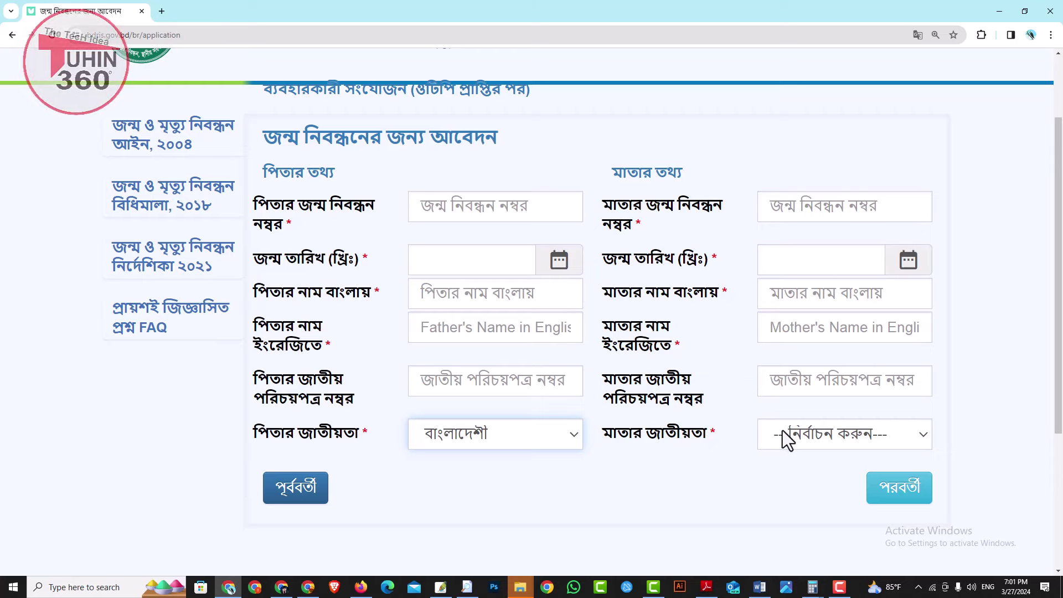
click(812, 445)
click(797, 68)
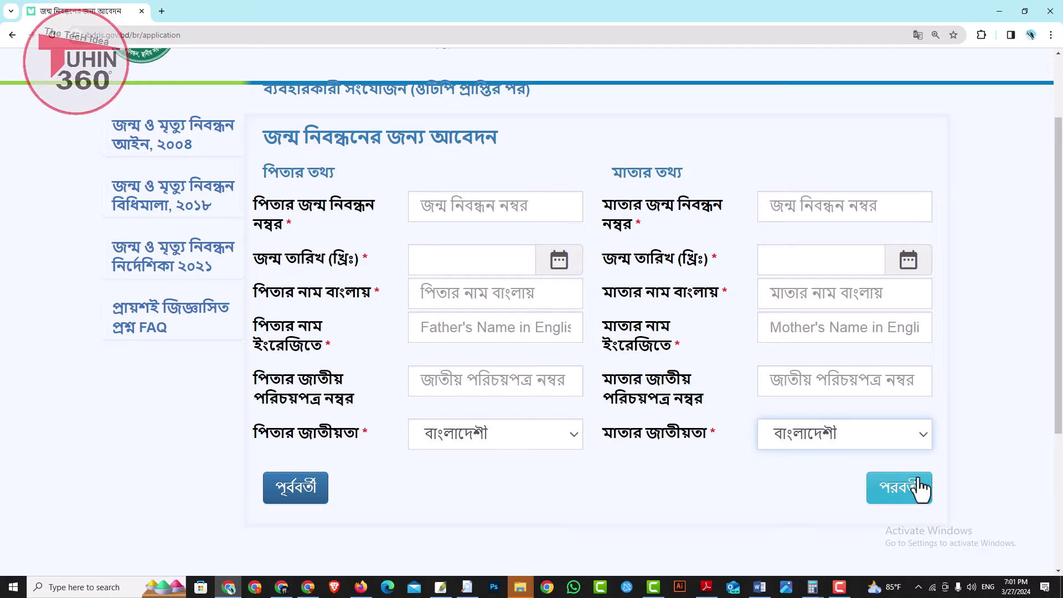
Step: On the address page, make the permanent address the same as the birthplace address
click(903, 502)
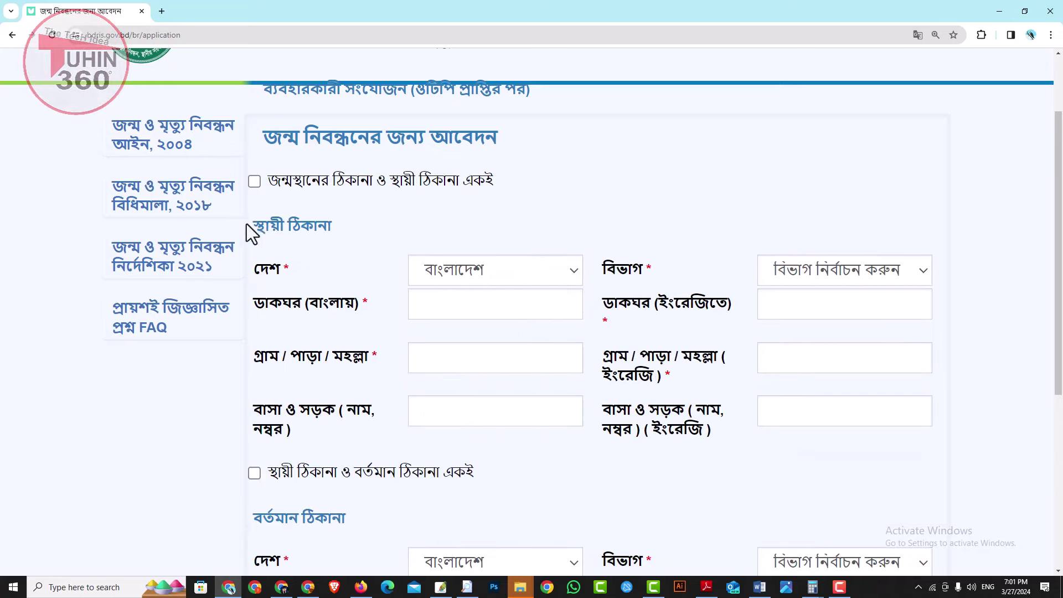
scroll(422, 482, down, 5)
scroll(423, 467, up, 8)
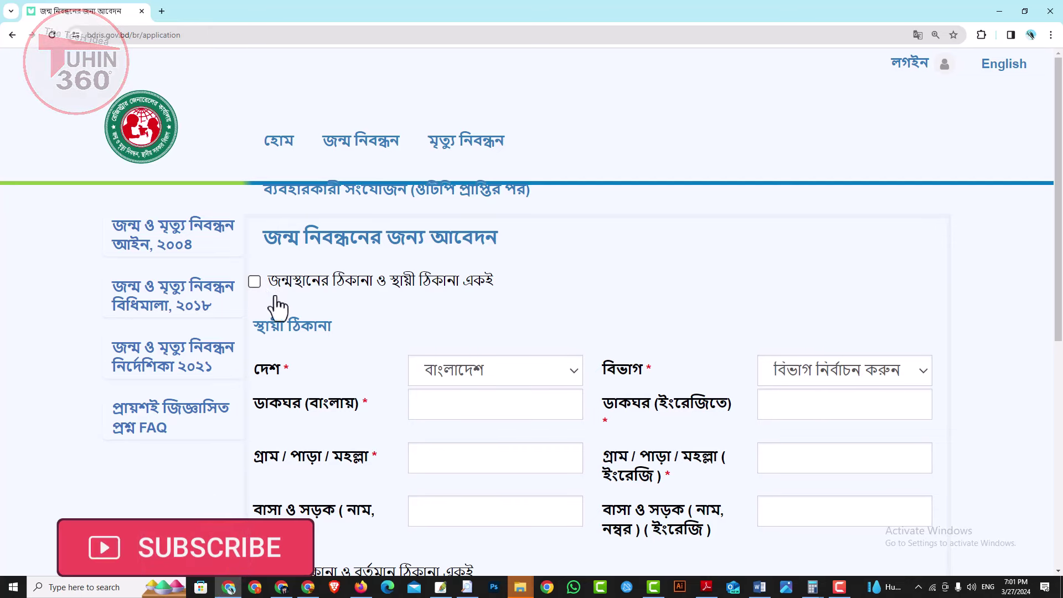
scroll(388, 350, down, 1)
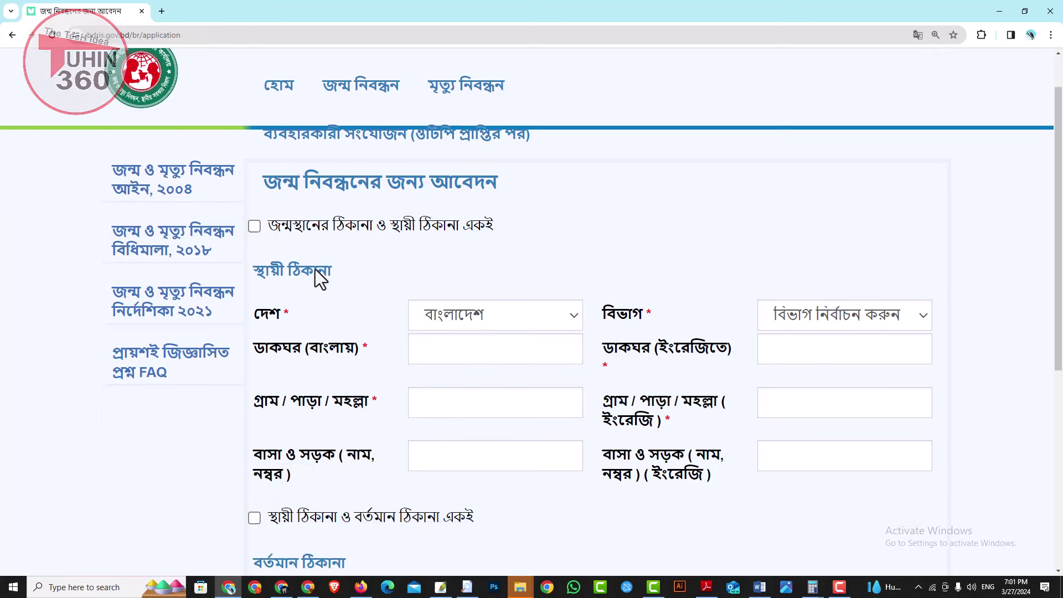
click(254, 226)
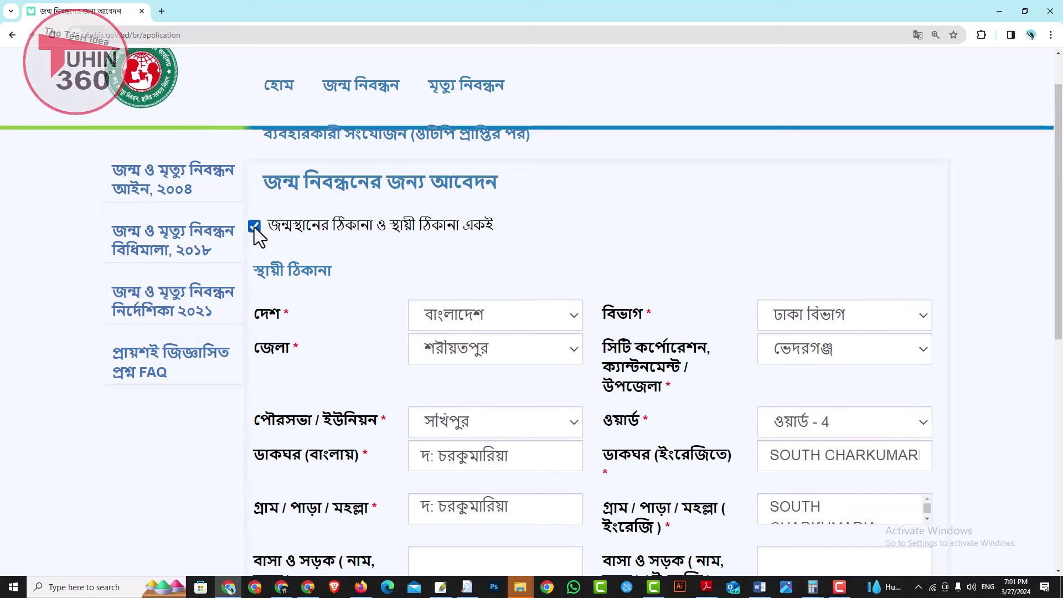
Step: Make the current address match the permanent address and continue to the declaration page
scroll(640, 427, down, 8)
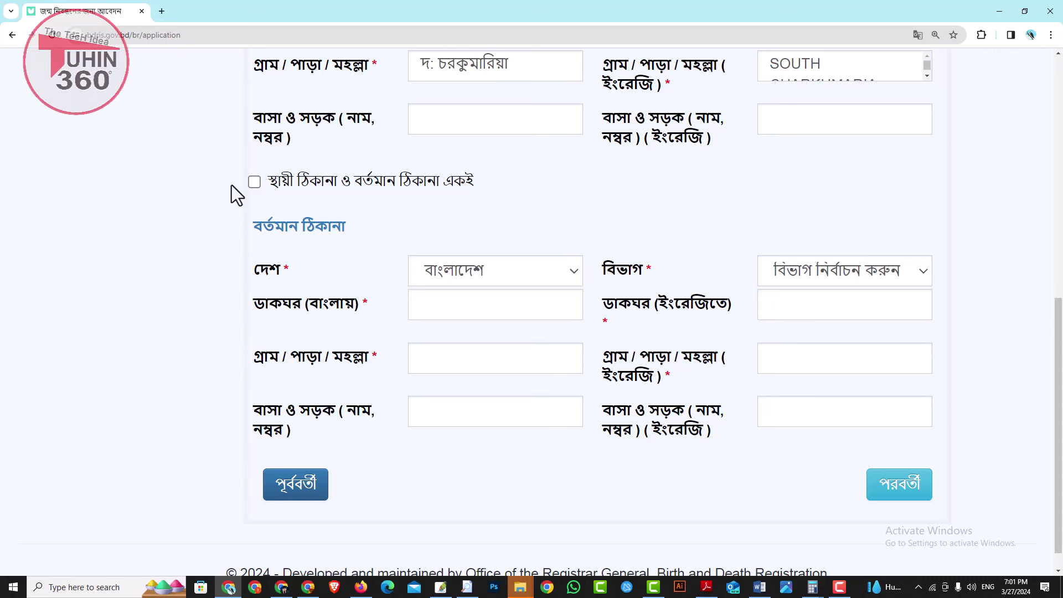
click(254, 182)
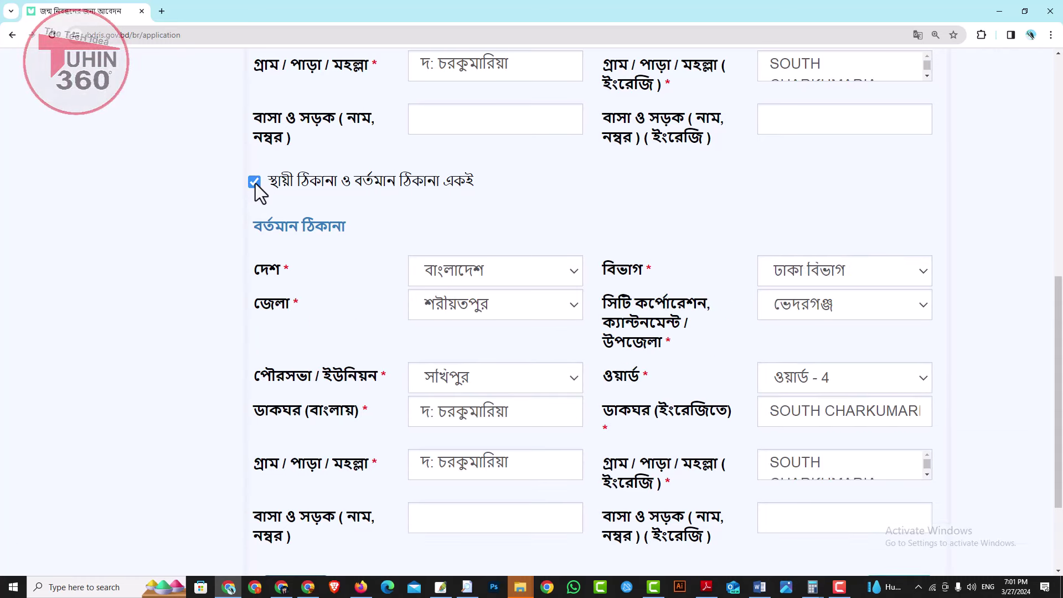
click(255, 182)
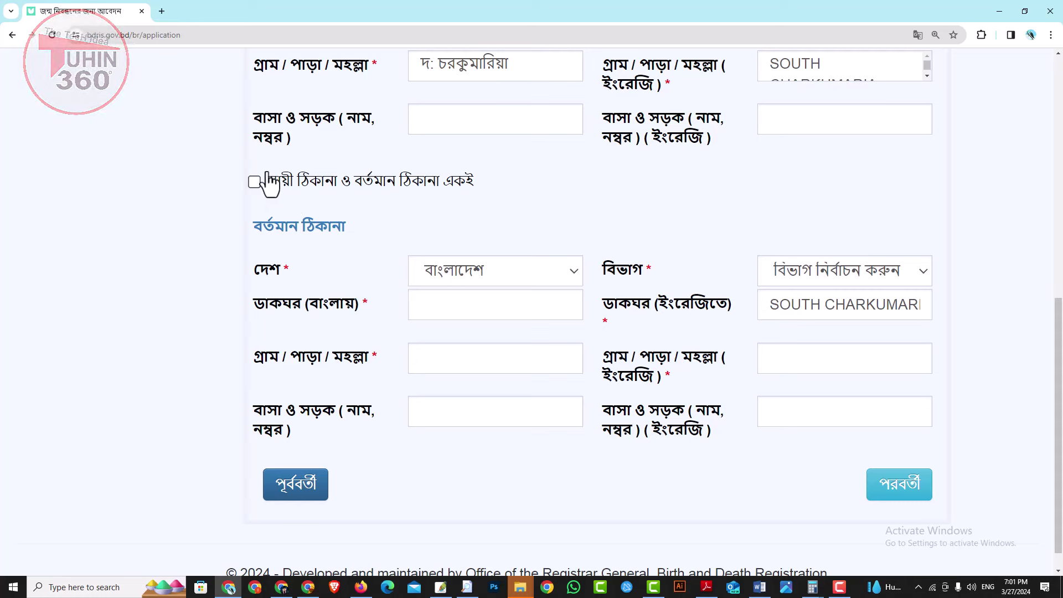
click(530, 270)
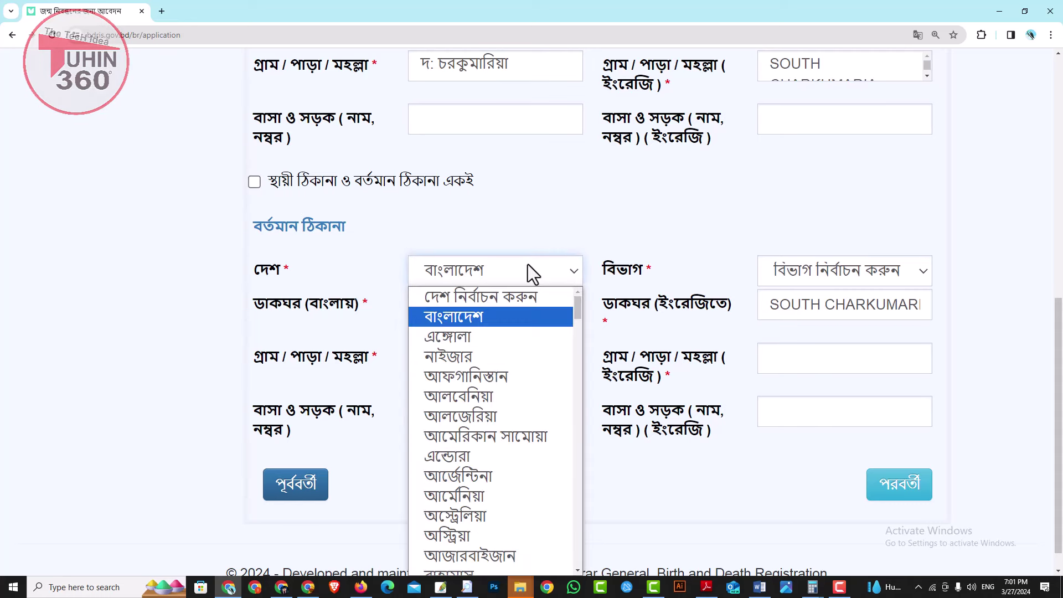
click(531, 270)
click(812, 271)
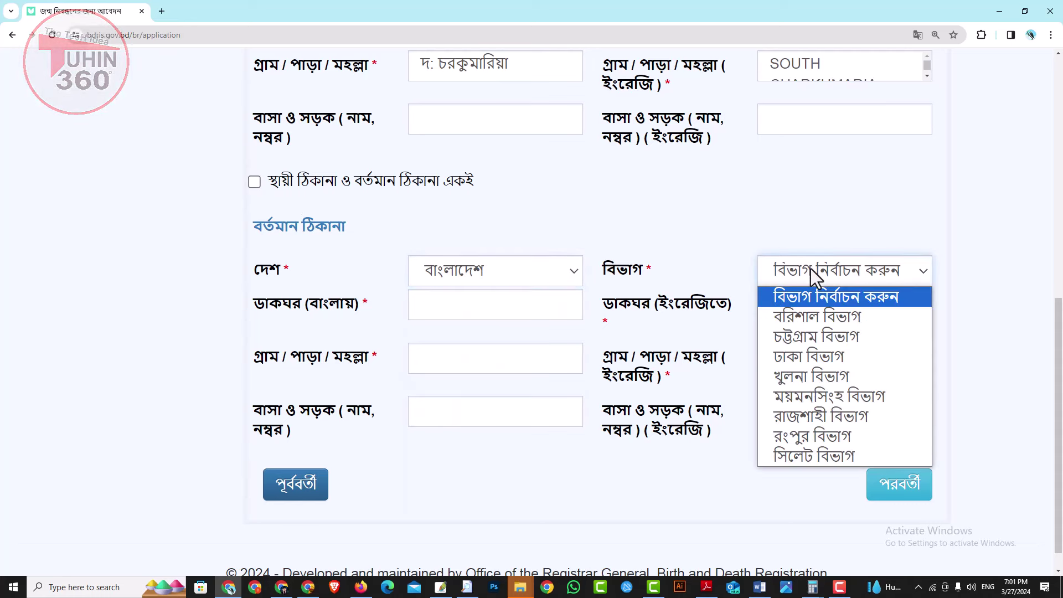
click(255, 183)
click(254, 183)
scroll(810, 335, down, 4)
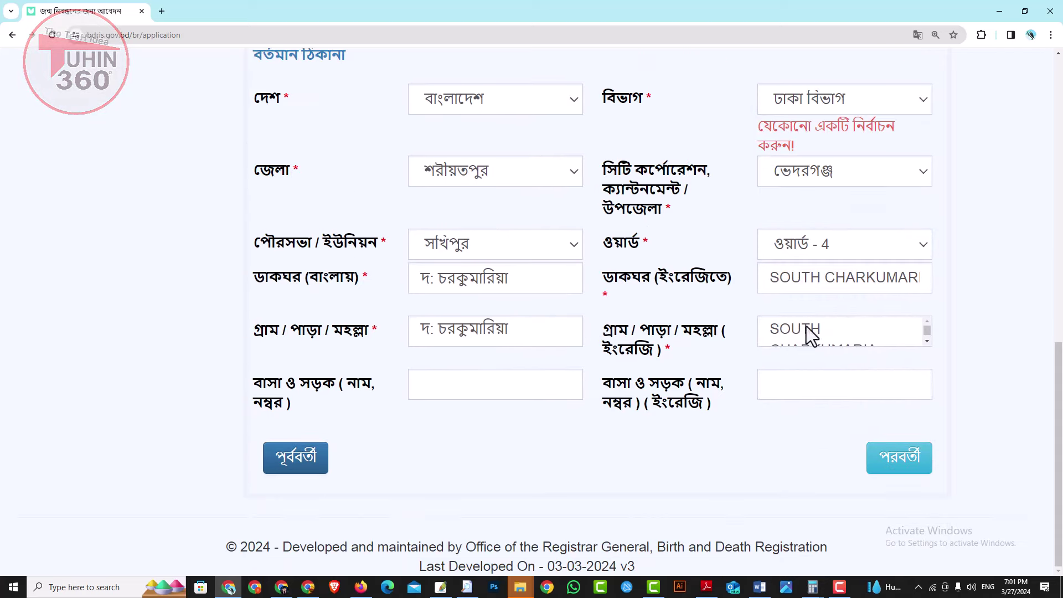
click(911, 470)
Step: Select নিজ as the applicant's relationship so the applicant name fills automatically
scroll(567, 397, up, 9)
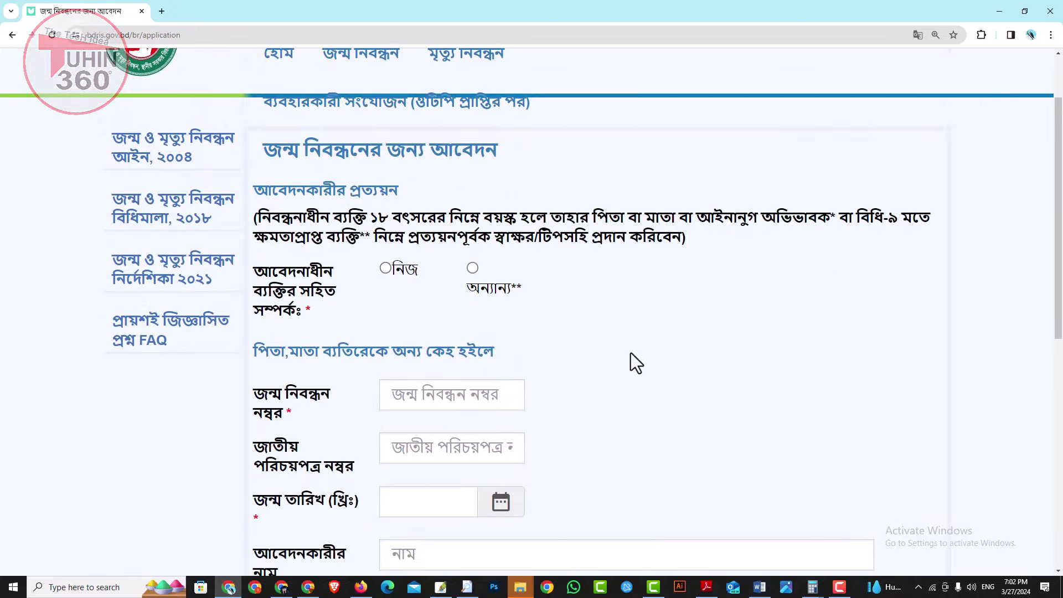
scroll(350, 294, down, 1)
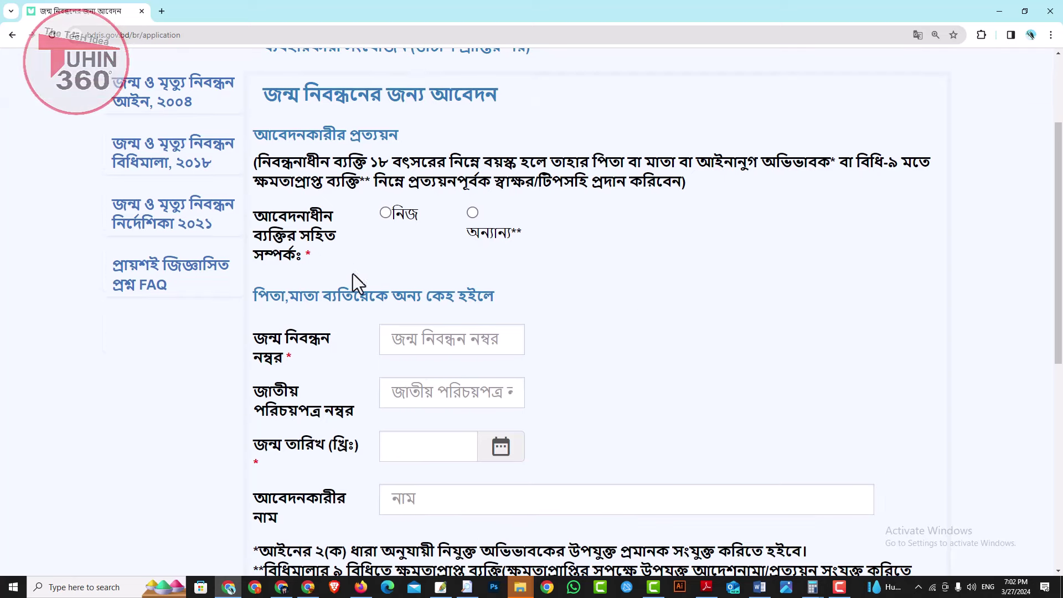
click(385, 213)
scroll(386, 220, down, 2)
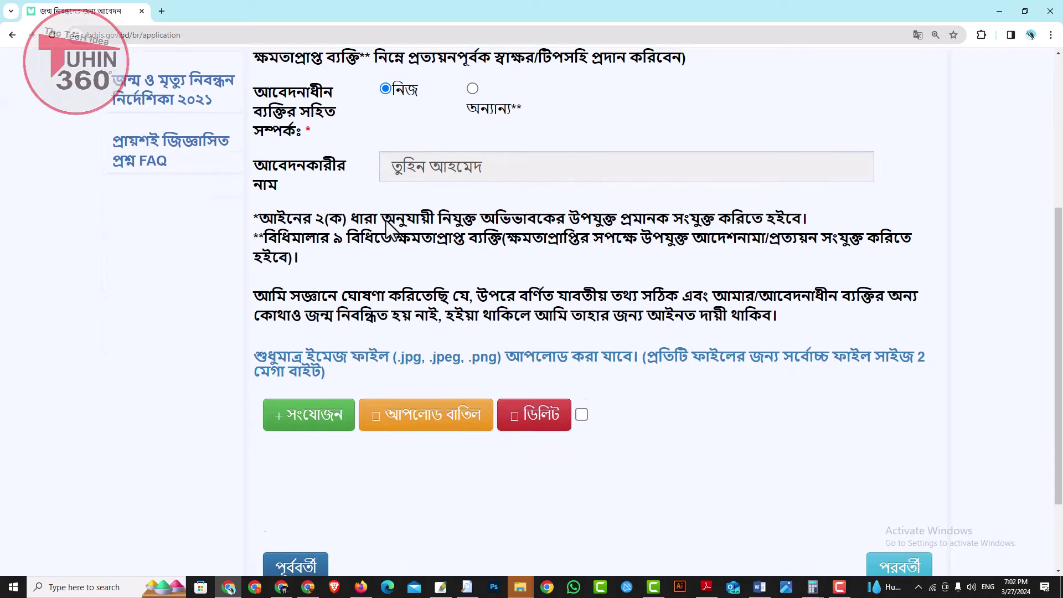
scroll(382, 217, down, 2)
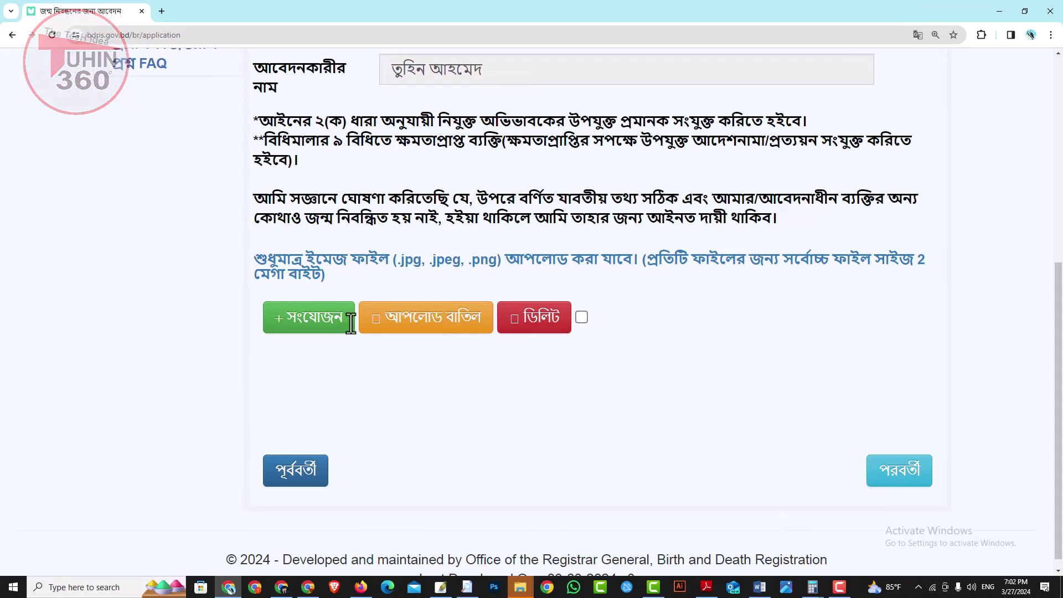
Step: Attach df.JPG (24.38 KB) from the Downloads folder via + সংযোজন
click(304, 323)
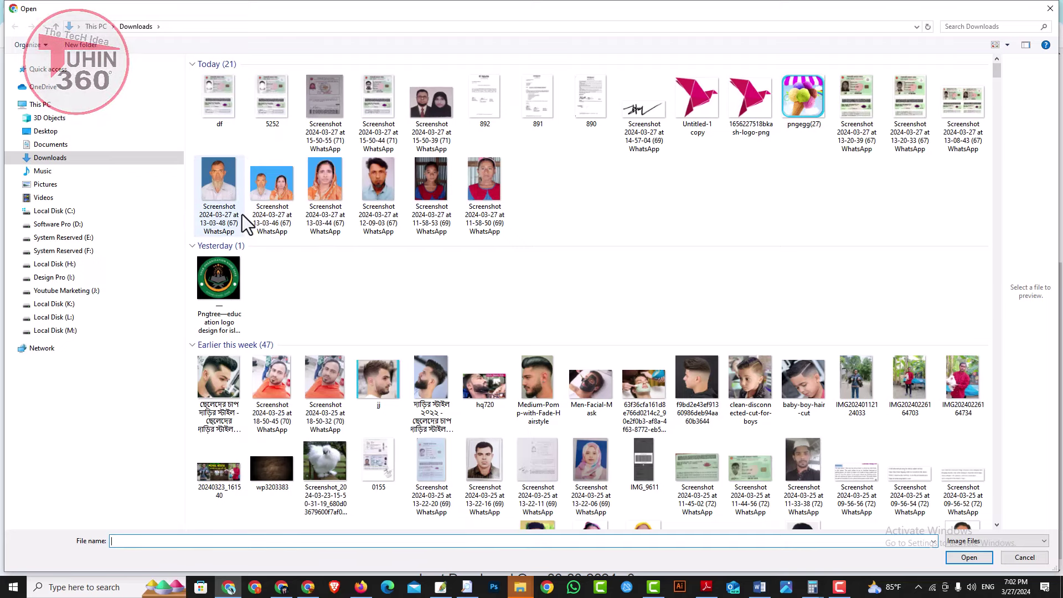
click(1026, 558)
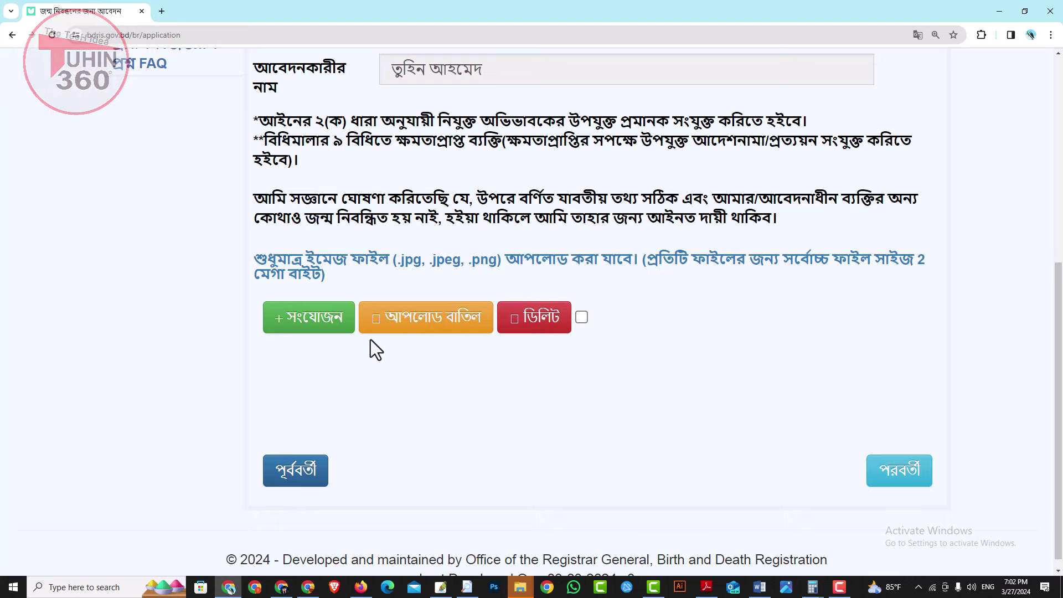
click(291, 333)
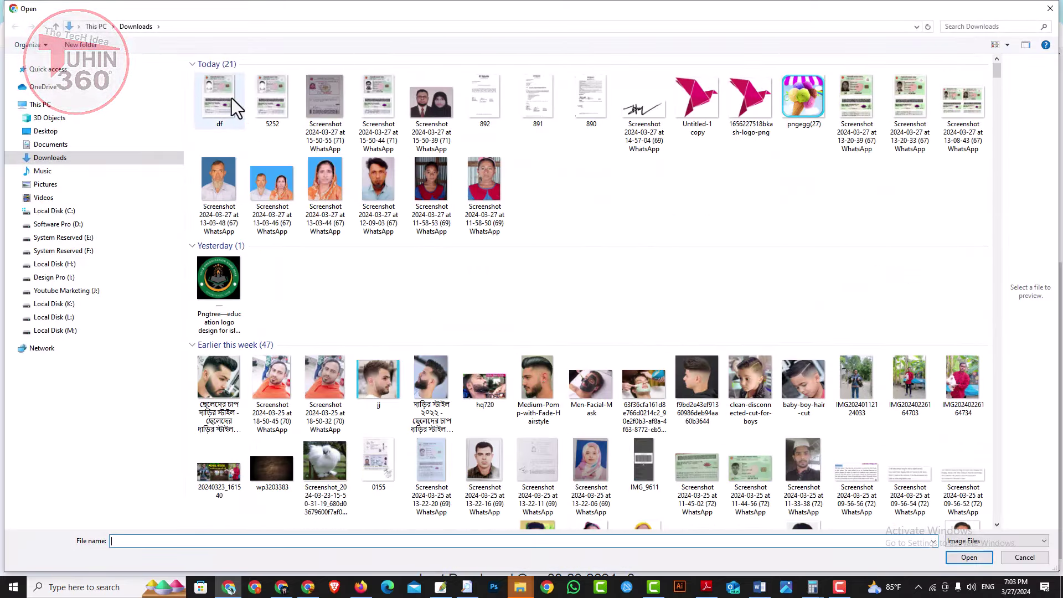
double_click(232, 98)
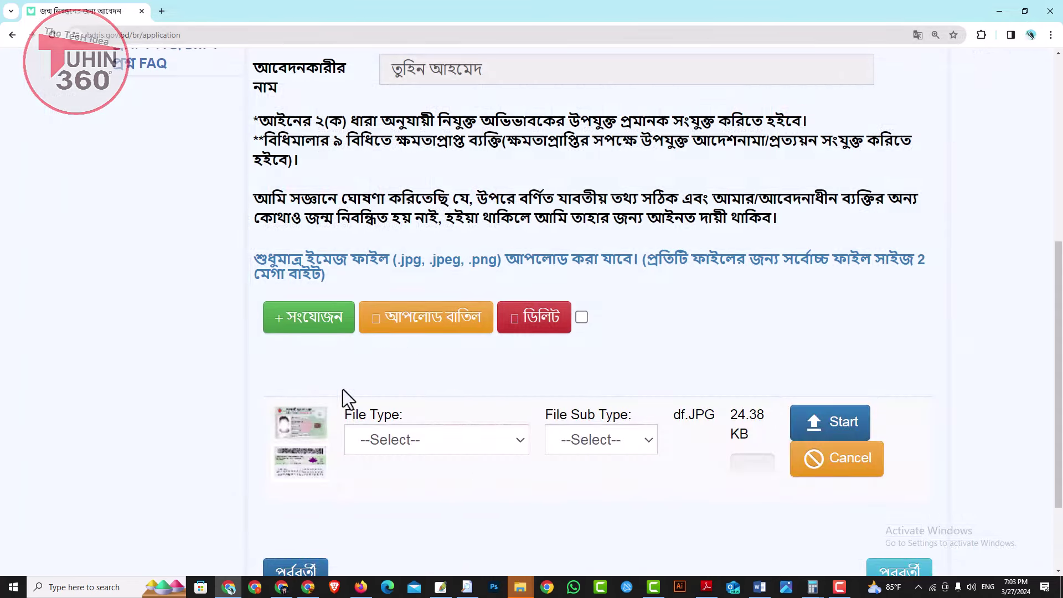
scroll(419, 454, down, 1)
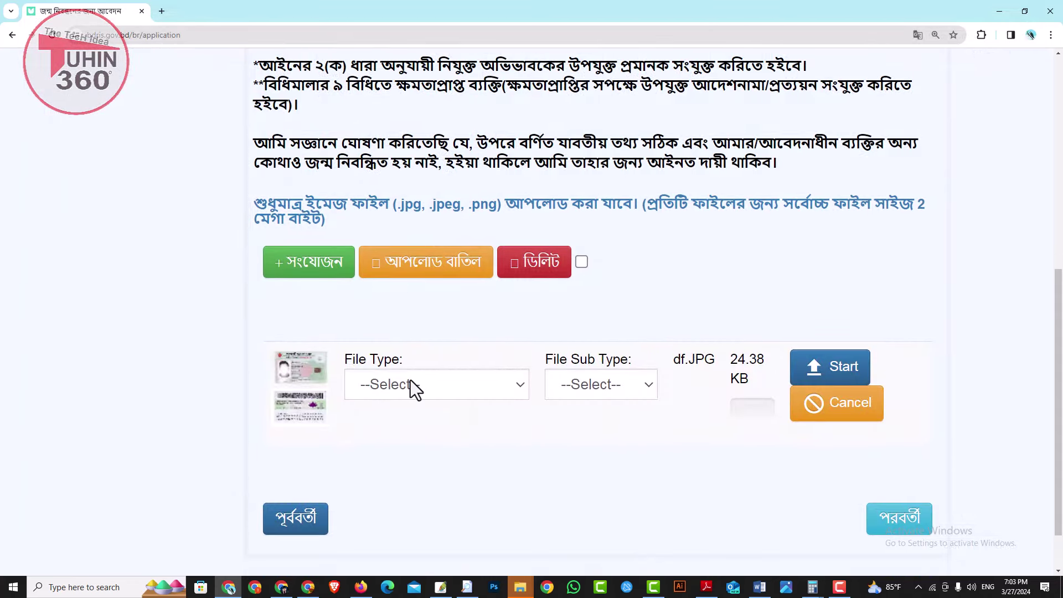
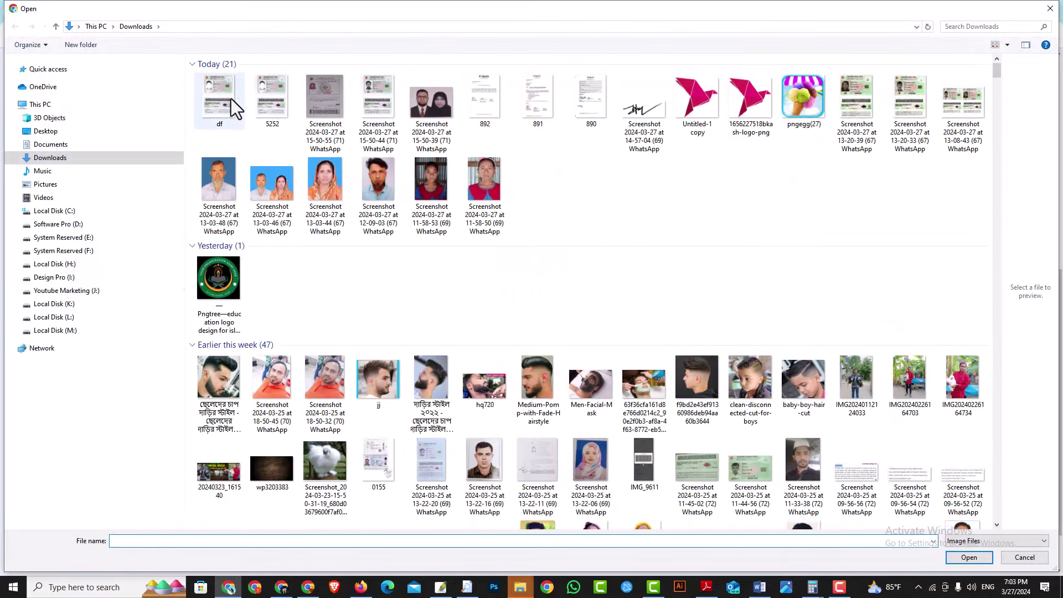
Step: Upload df.JPG with file type পিতা / মাতা/ পিতামহ as the parents' permanent-address proof
double_click(226, 104)
scroll(456, 367, down, 4)
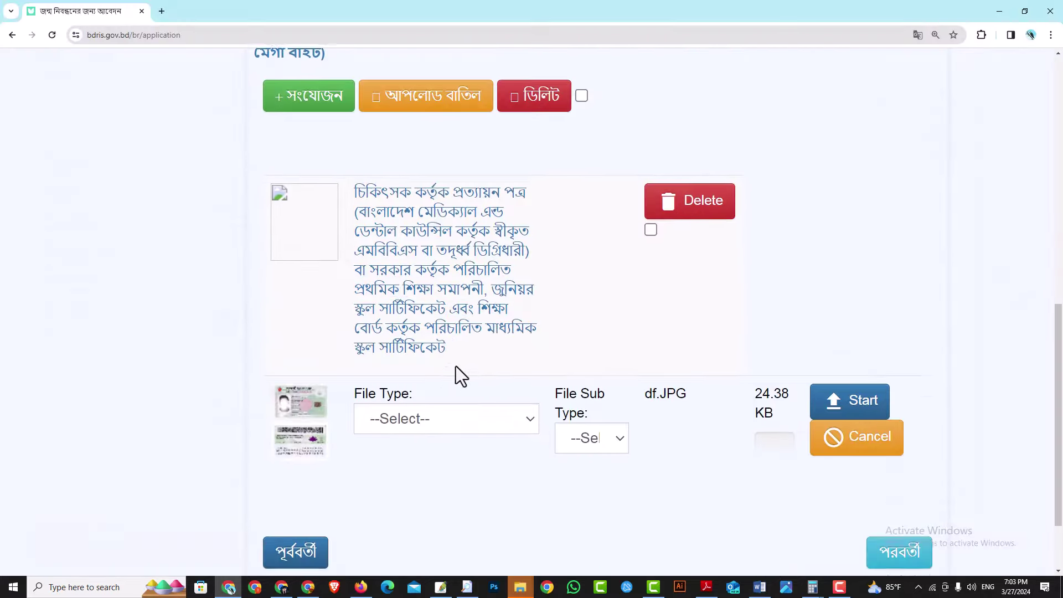
click(370, 362)
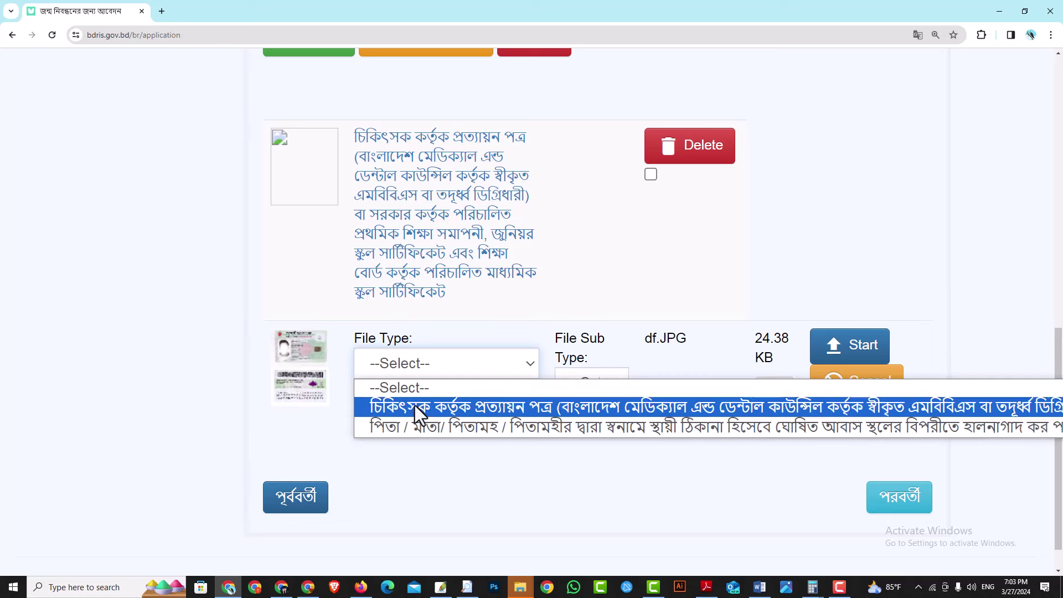
click(411, 428)
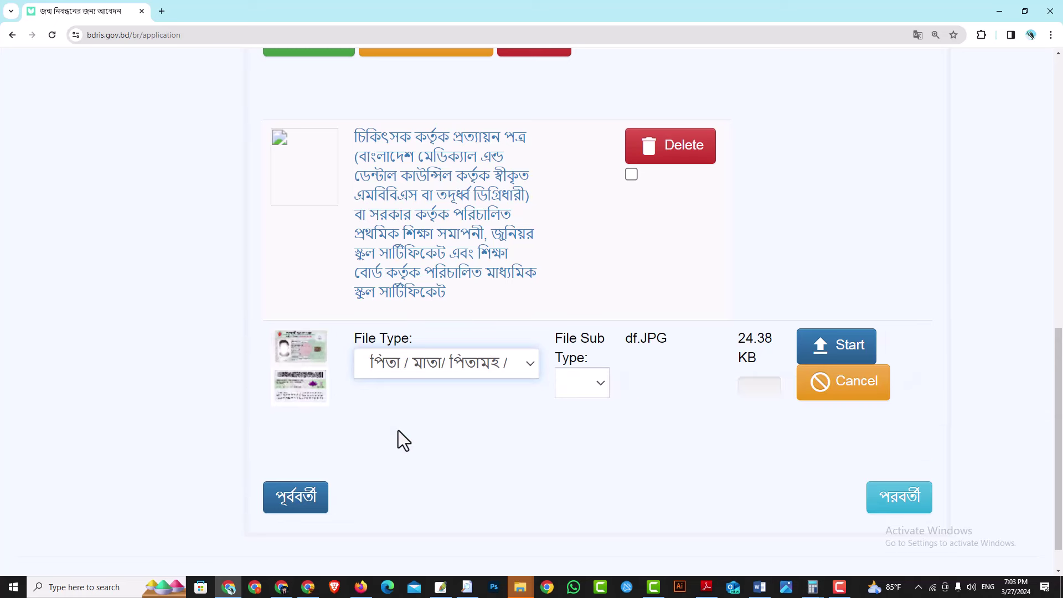
click(846, 358)
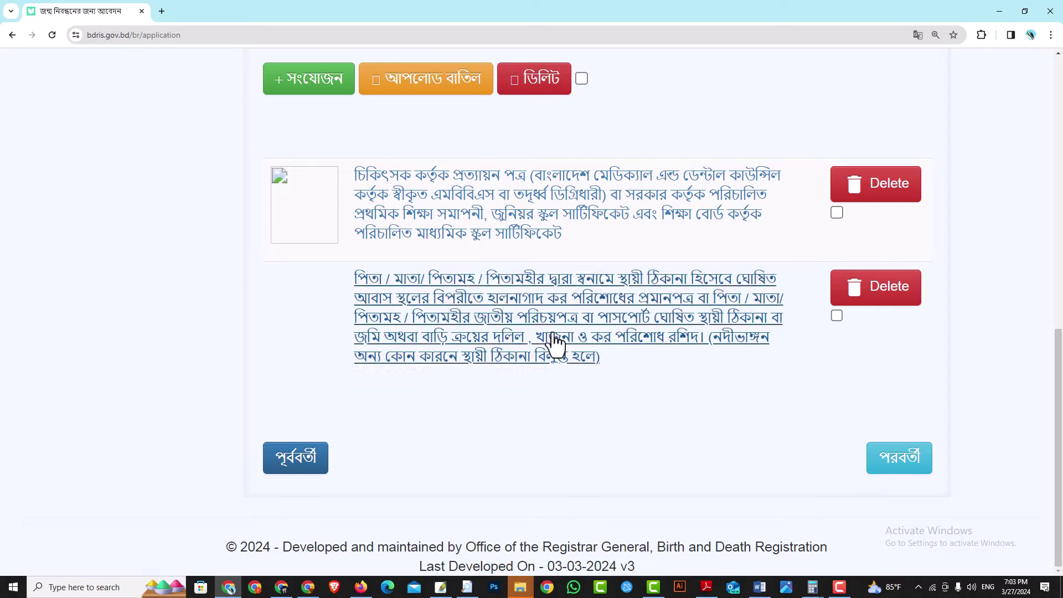
Step: On the review page, autofill the saved contact e-mail and begin the phone number with +880
click(907, 468)
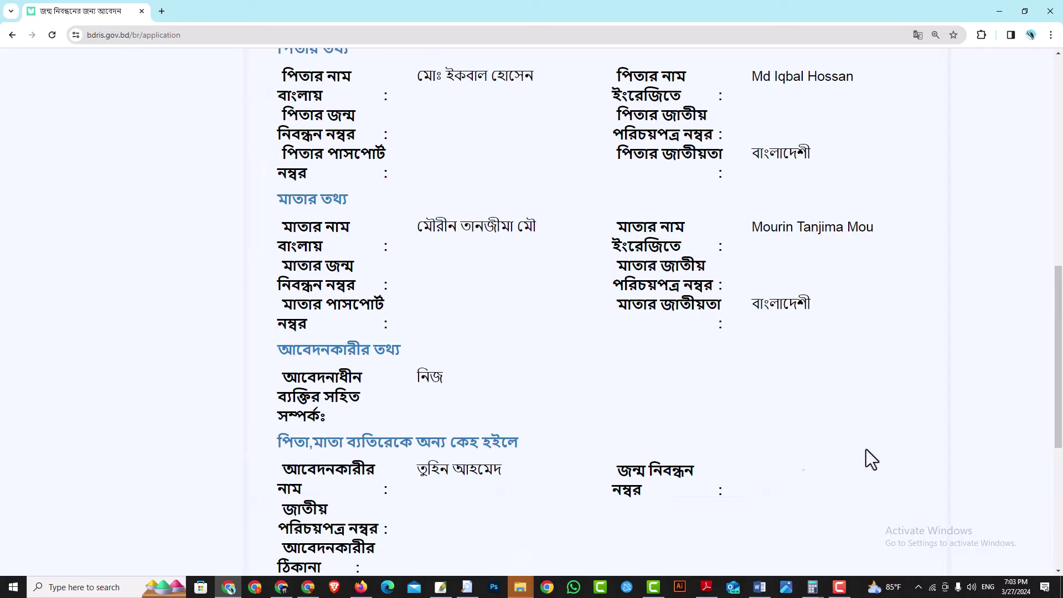
scroll(701, 441, down, 8)
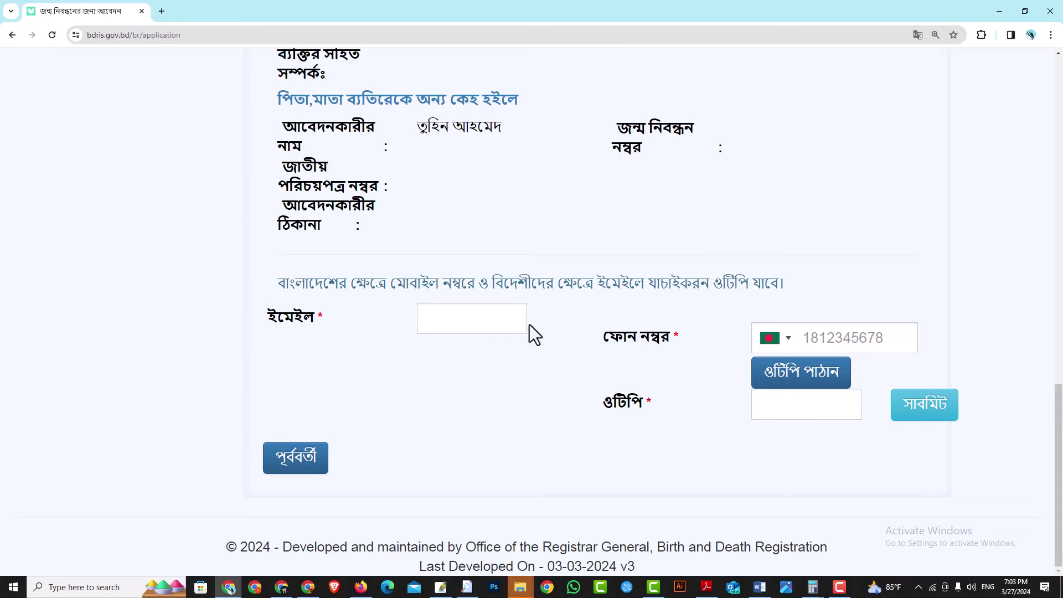
click(435, 317)
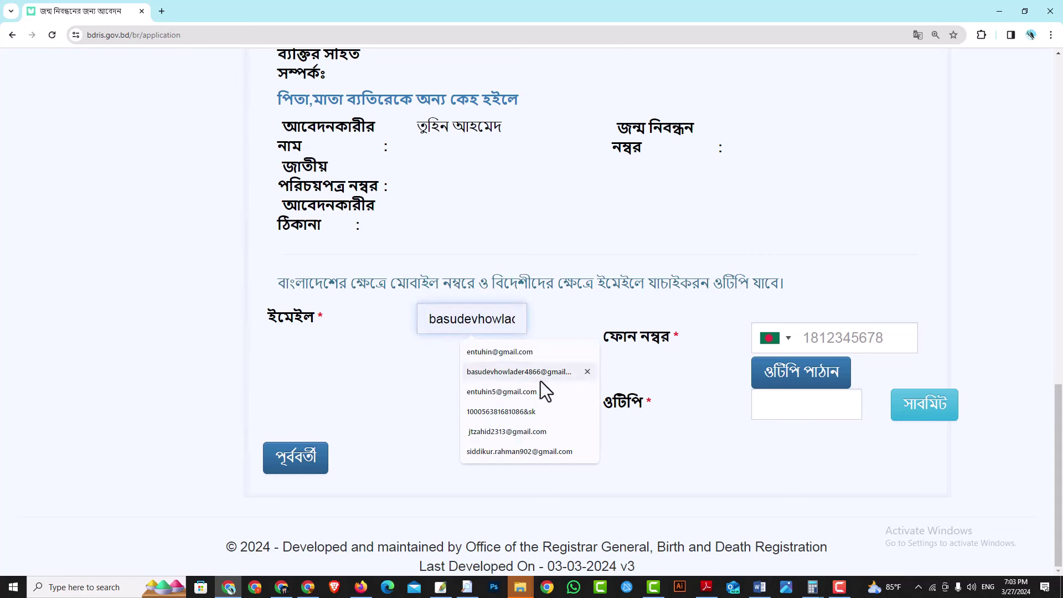
click(541, 374)
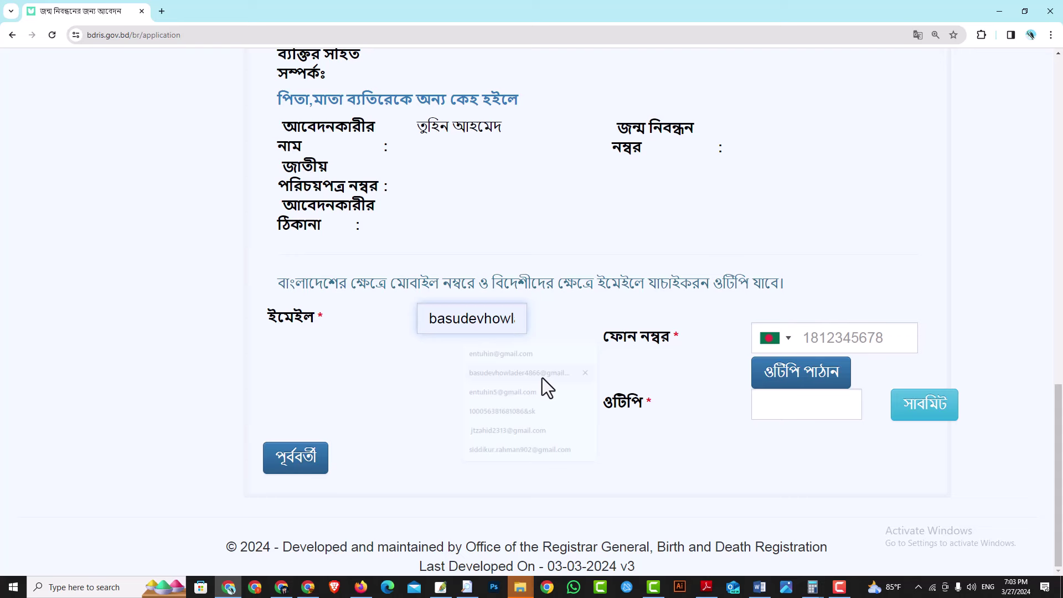
click(850, 336)
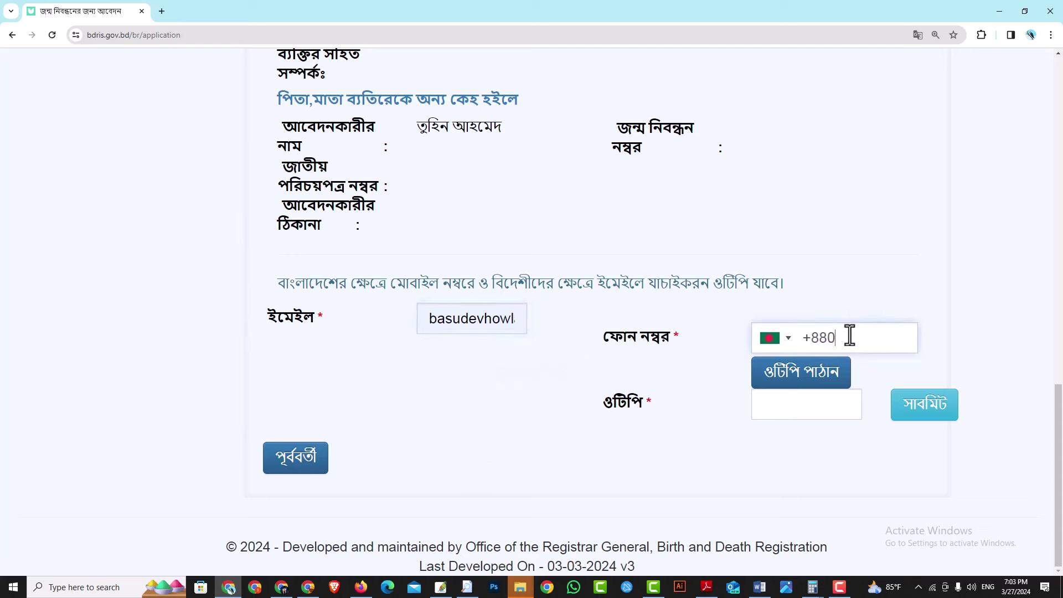